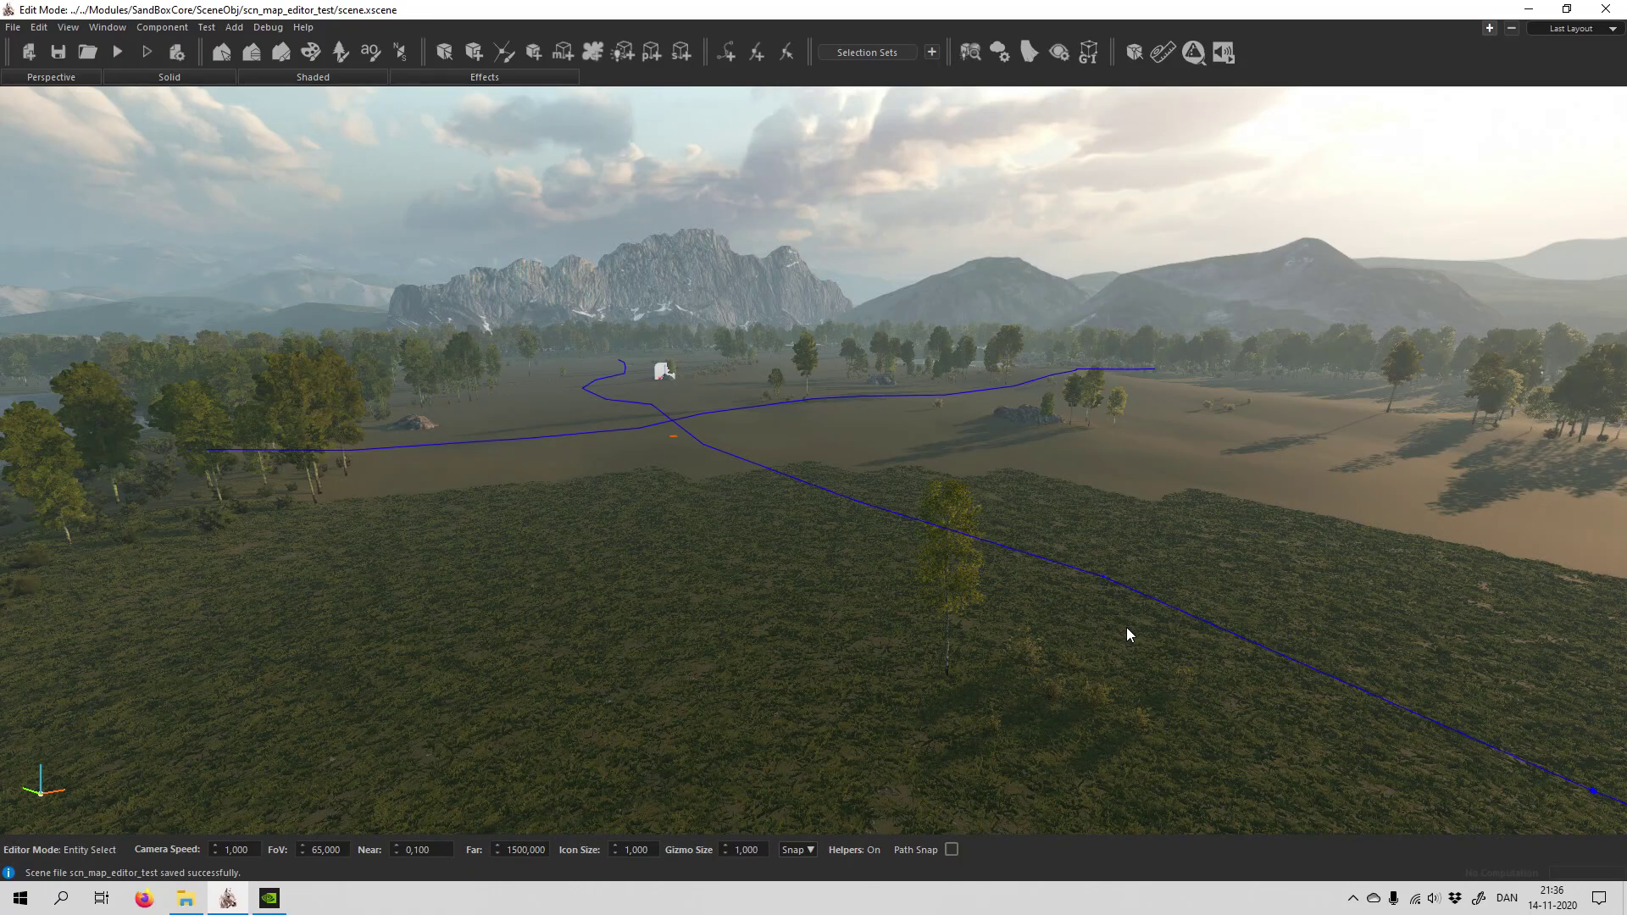
Fly around the scn_map_editor_test scene to inspect its terrain, grass area, trees, rocks and the crossing paths
right_click_drag(1118, 688, 1620, 612)
key("w")
key("w")
right_click_drag(814, 457, 1211, 462)
mouse_move(1419, 598)
right_mouse_down()
mouse_move(1424, 695)
mouse_move(1432, 657)
mouse_move(1105, 627)
mouse_move(1110, 606)
mouse_move(1238, 533)
mouse_move(1322, 525)
mouse_move(1203, 593)
mouse_move(1068, 631)
mouse_move(1398, 577)
mouse_move(1606, 585)
mouse_move(1623, 564)
mouse_move(1615, 534)
mouse_move(1559, 517)
mouse_move(1440, 509)
mouse_move(1407, 555)
mouse_move(1220, 500)
mouse_move(881, 745)
right_mouse_up()
key("w")
key("s")
key("w")
key("w")
key("w")
key("w")
right_click_drag(1356, 525, 1131, 685)
key("s")
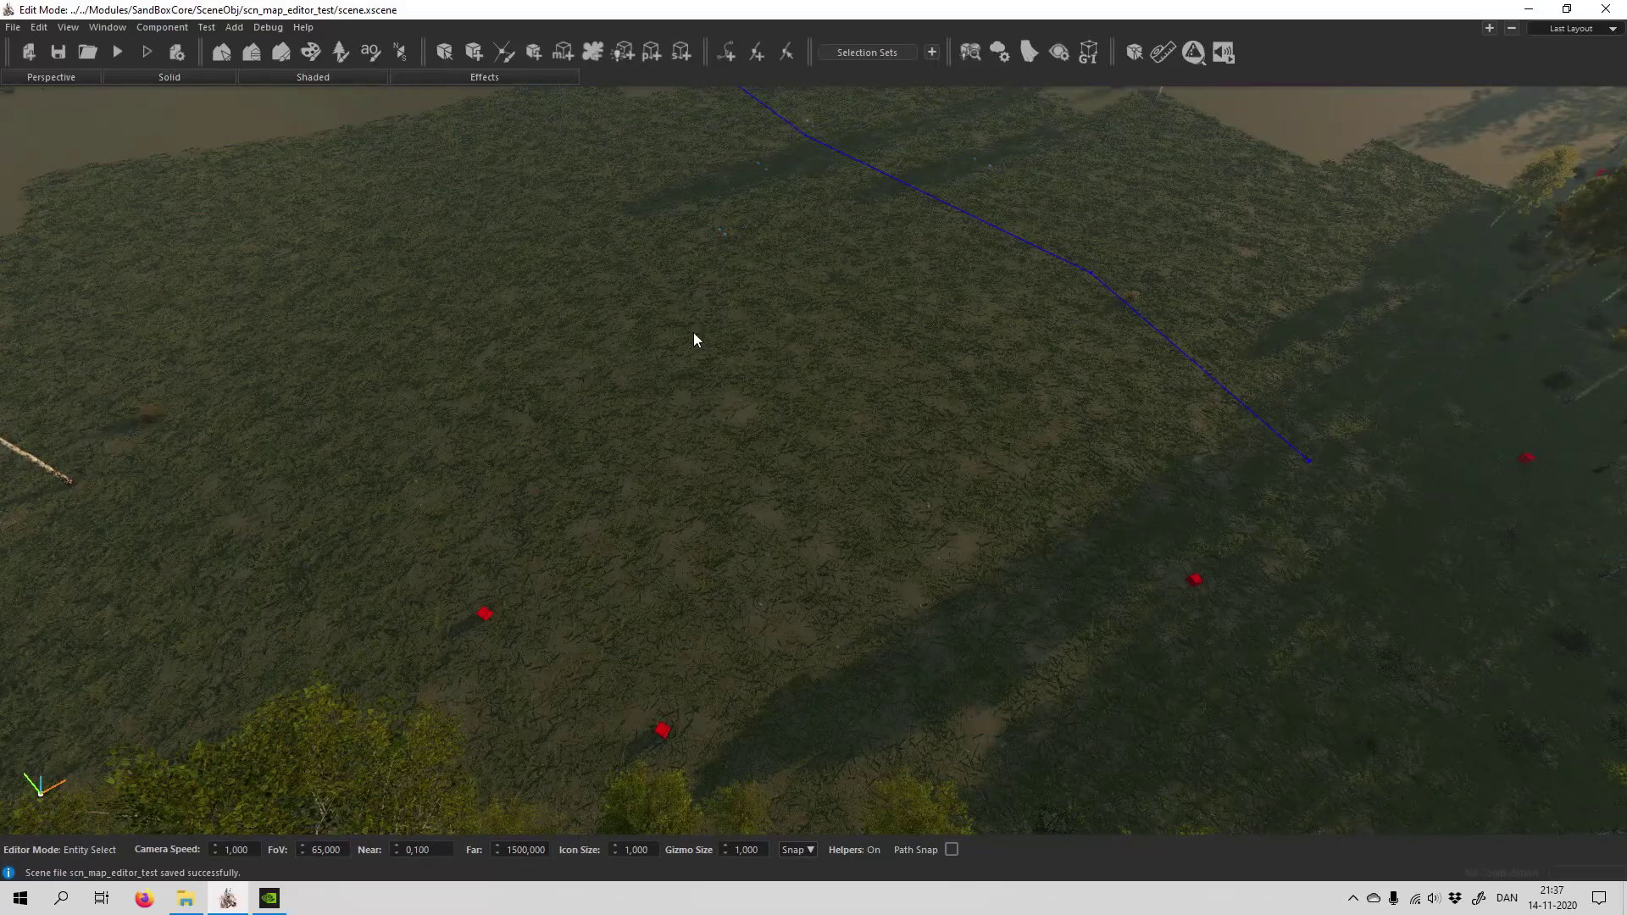
right_click_drag(1284, 498, 1457, 636)
key("w")
key("w")
key("w")
key("s")
right_click_drag(1347, 500, 1584, 400)
key("w")
key("s")
key("a")
right_click_drag(1373, 458, 1013, 651)
key("w")
key("w")
key("w")
key("s")
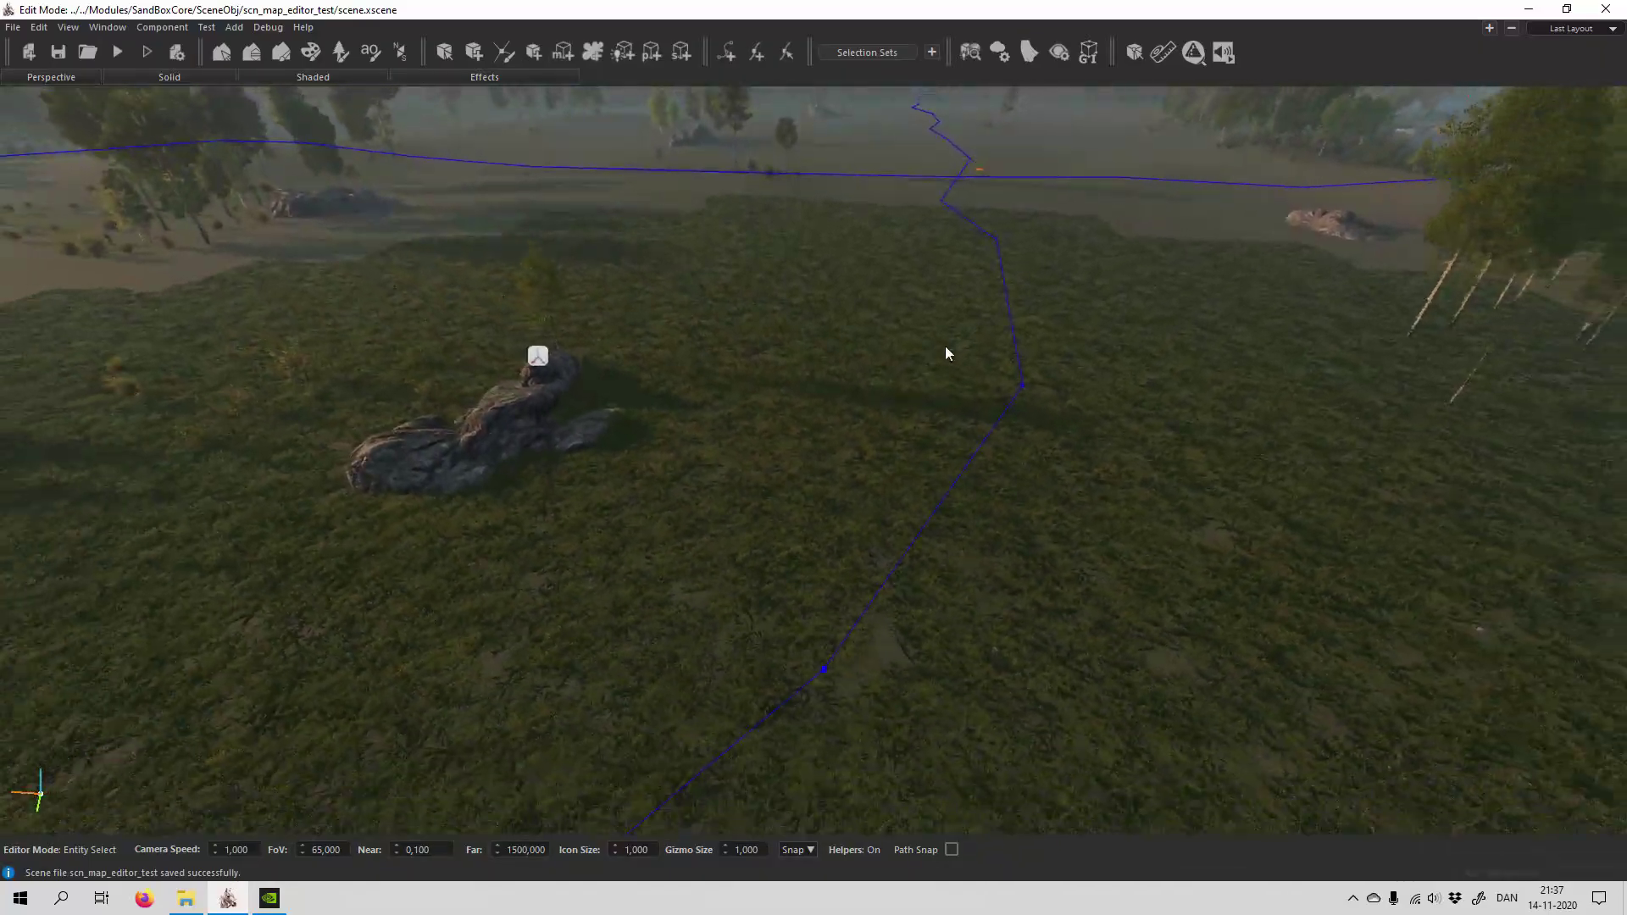
right_click_drag(1161, 451, 1128, 471)
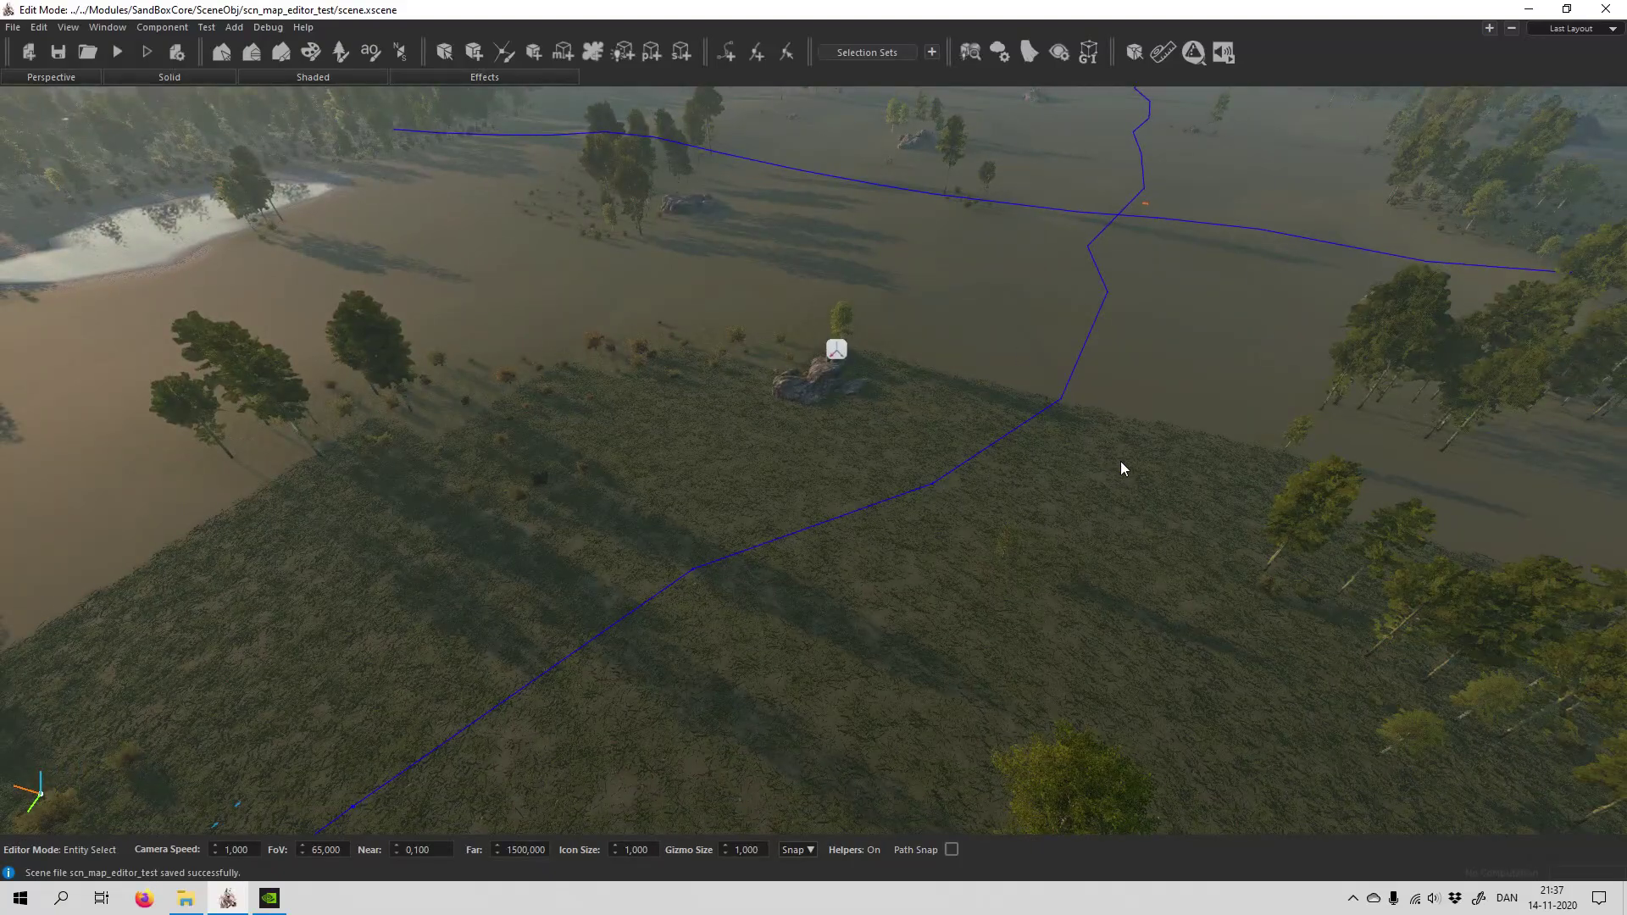
right_click_drag(1210, 509, 890, 500)
key("w")
right_click_drag(472, 407, 741, 174)
key("s")
key("w")
right_click_drag(1072, 483, 1208, 511)
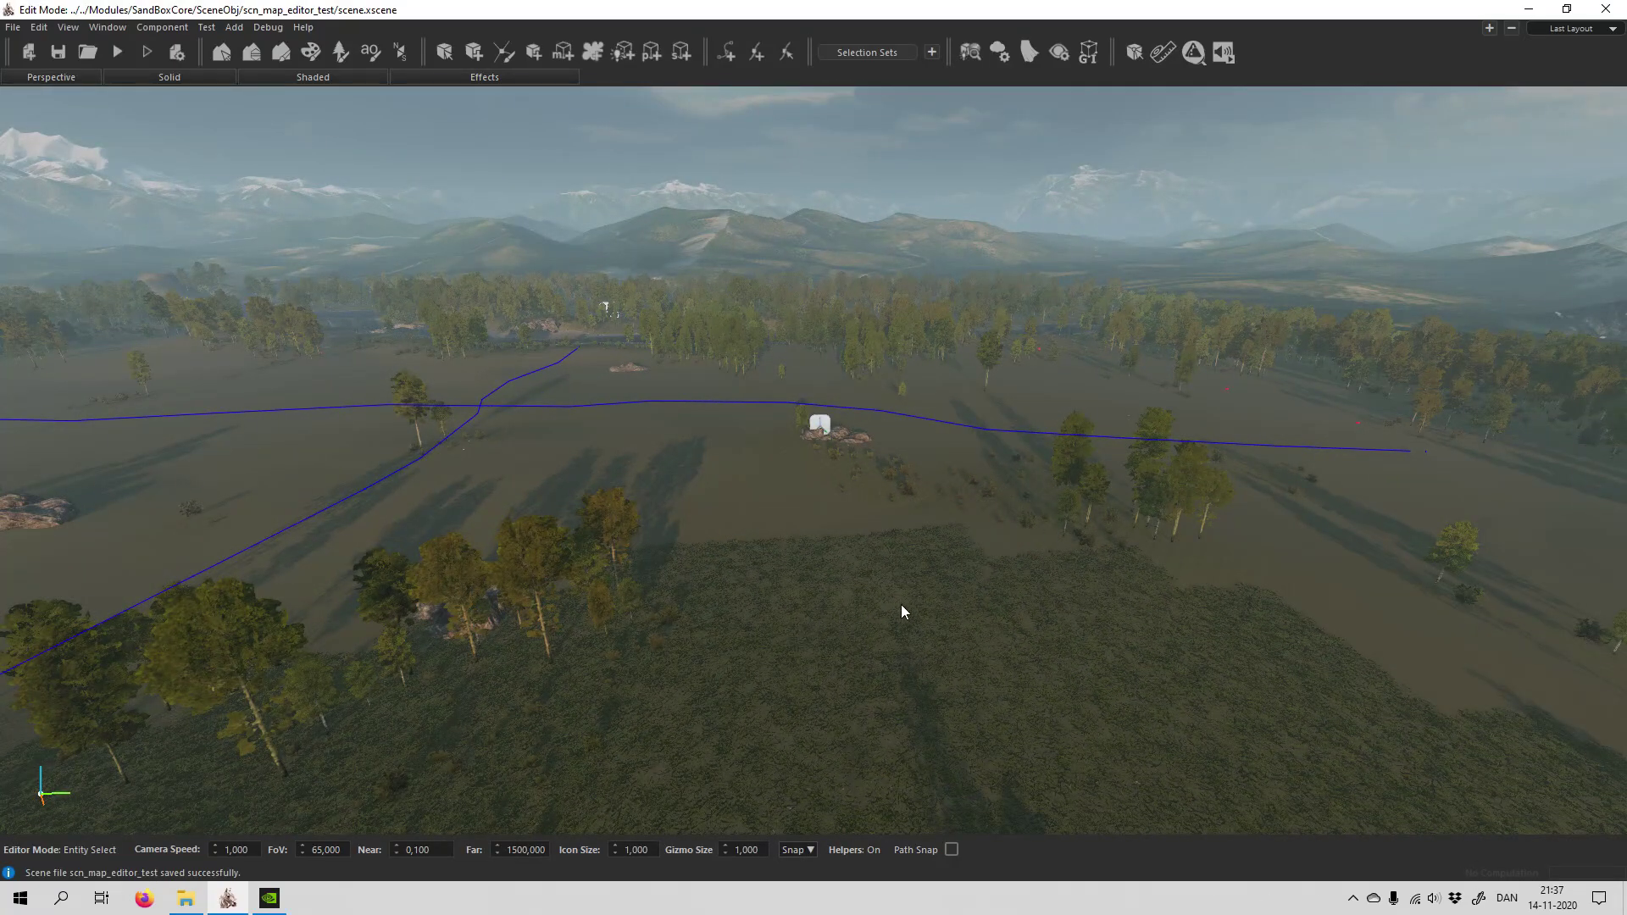
right_click_drag(902, 604, 576, 617)
key("w")
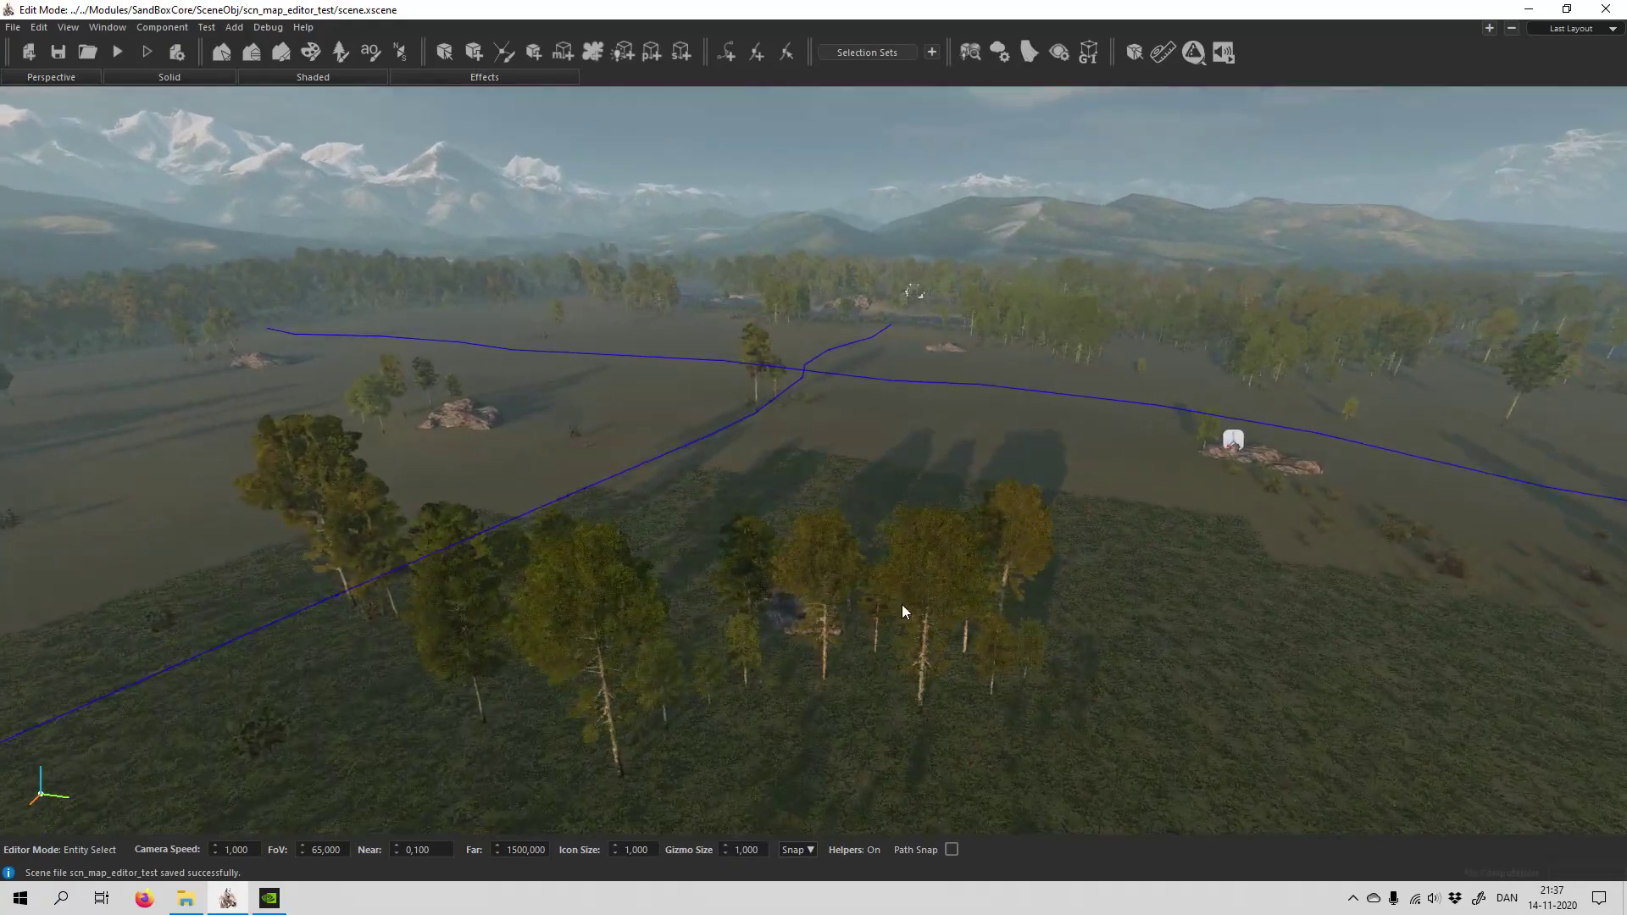
Save the scene as a new copy with the scene name eldera
left_click(13, 29)
left_click(72, 113)
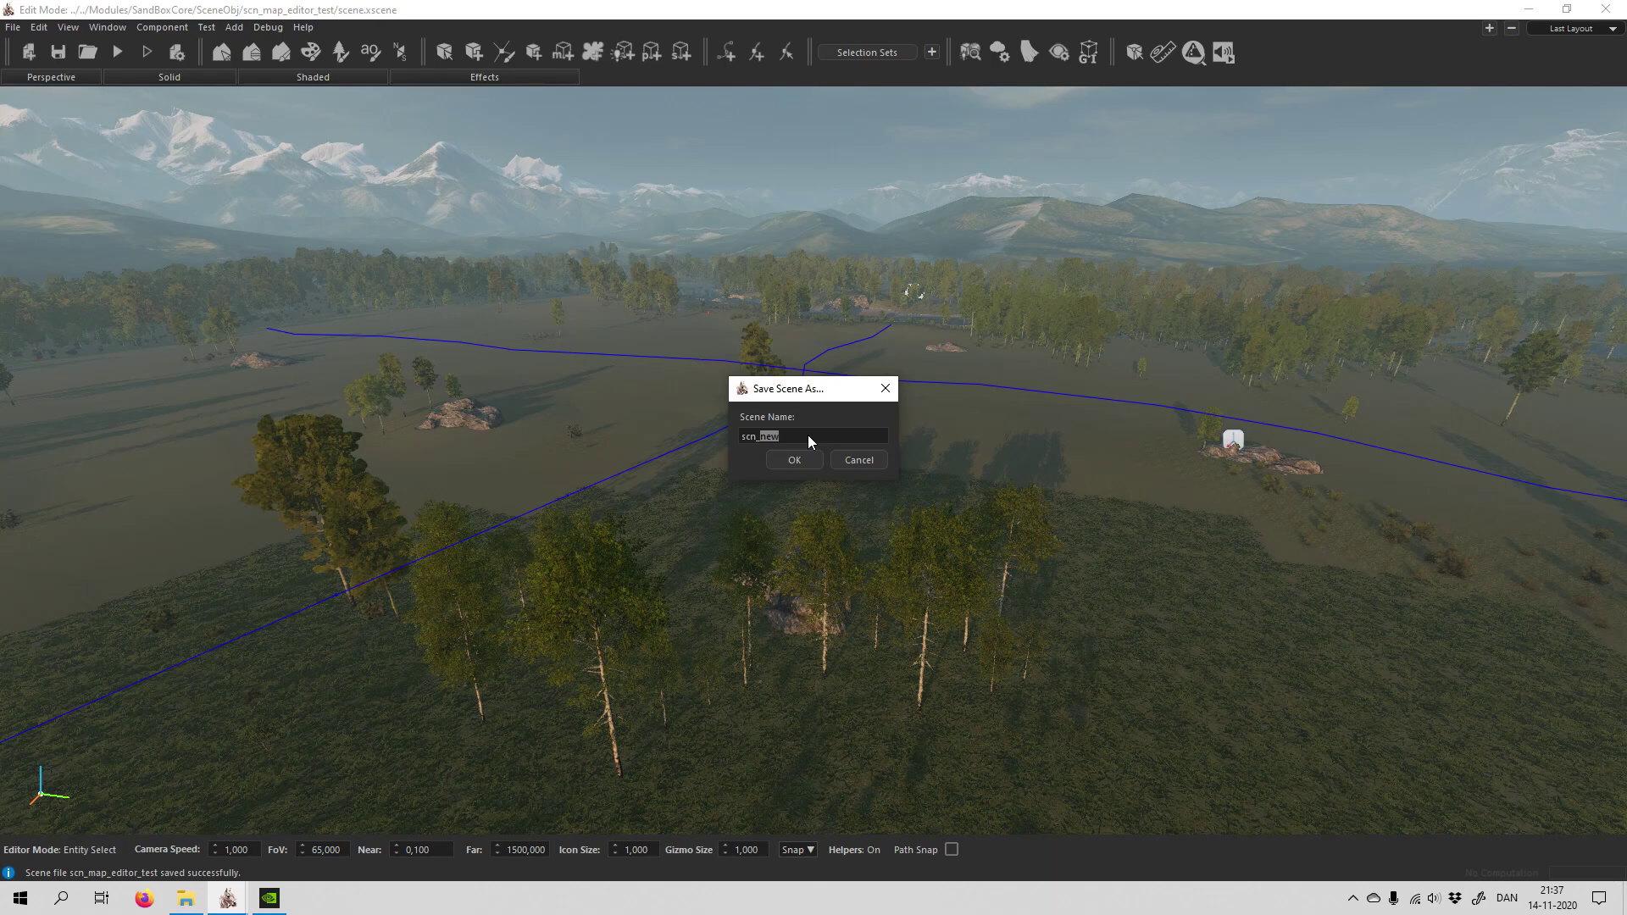
key("BackSpace")
key("BackSpace")
key("BackSpace")
type("el")
left_click(806, 461)
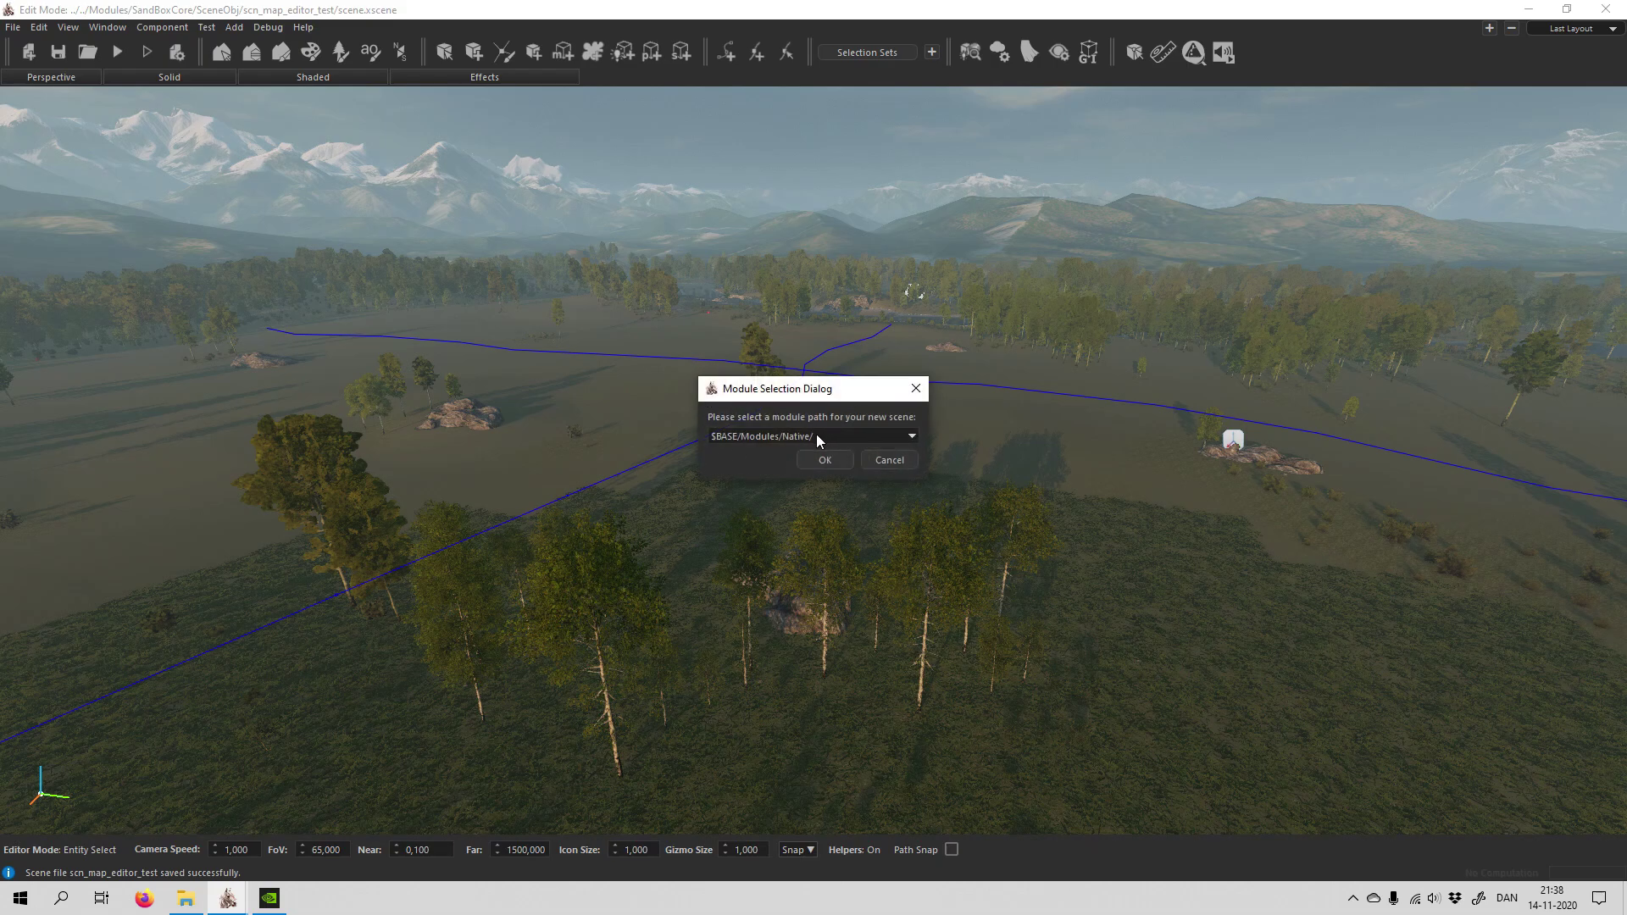
Choose $BASE/Modules/SandBoxCore/ as the module path for the new scene and confirm it
left_click(885, 438)
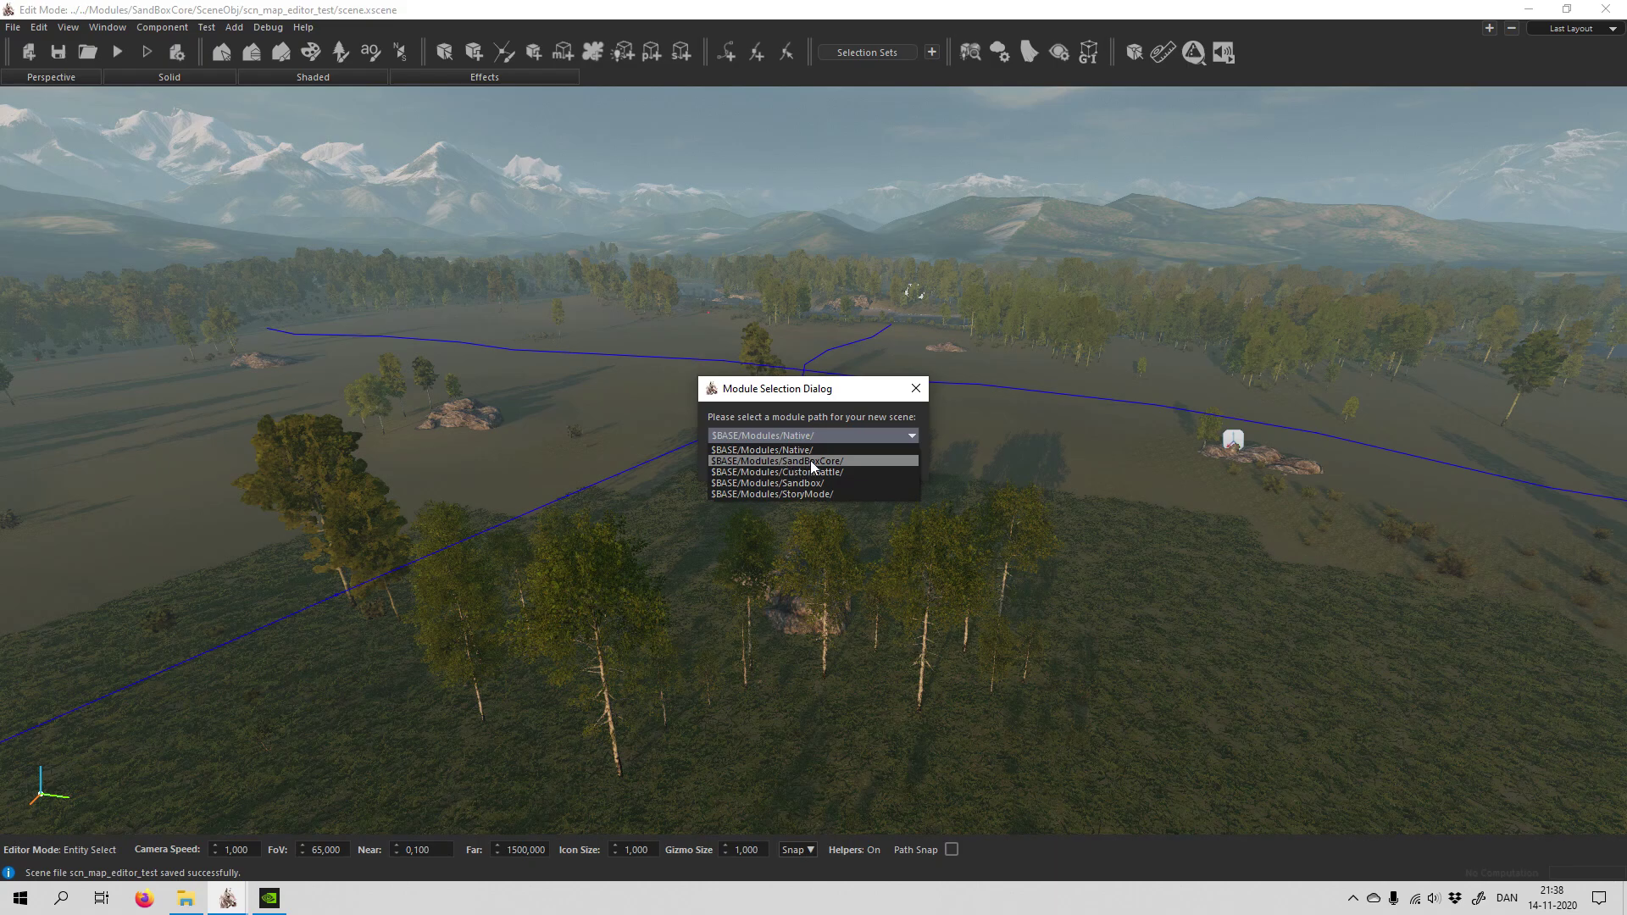
left_click(841, 461)
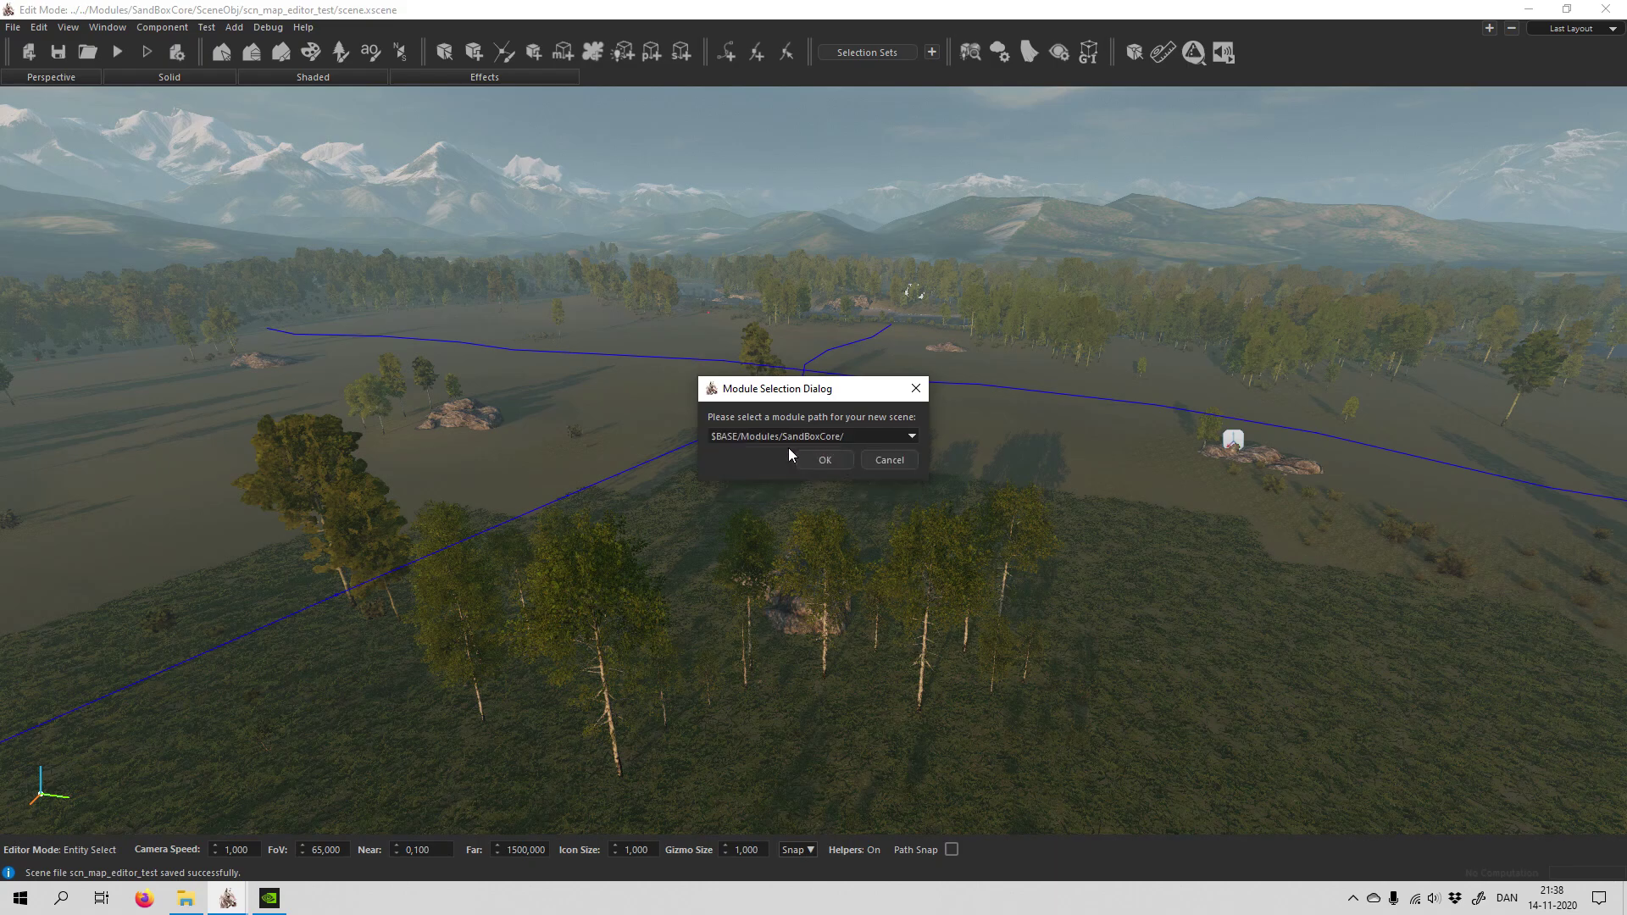
left_click(814, 462)
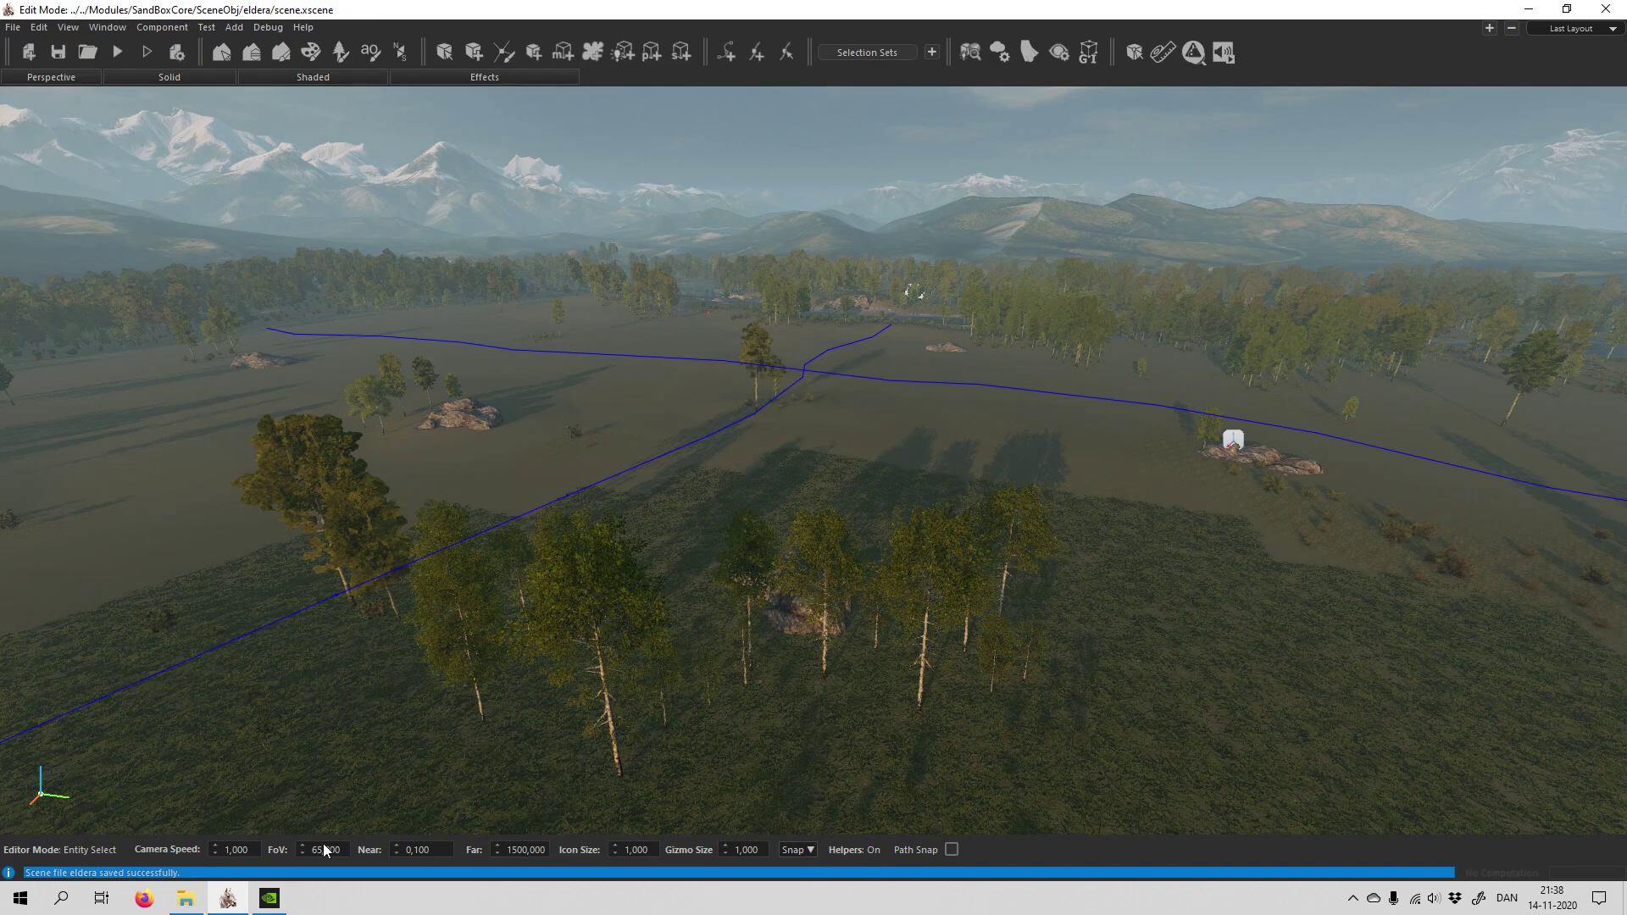
right_click_drag(694, 714, 848, 780)
key("w")
right_click_drag(602, 746, 962, 663)
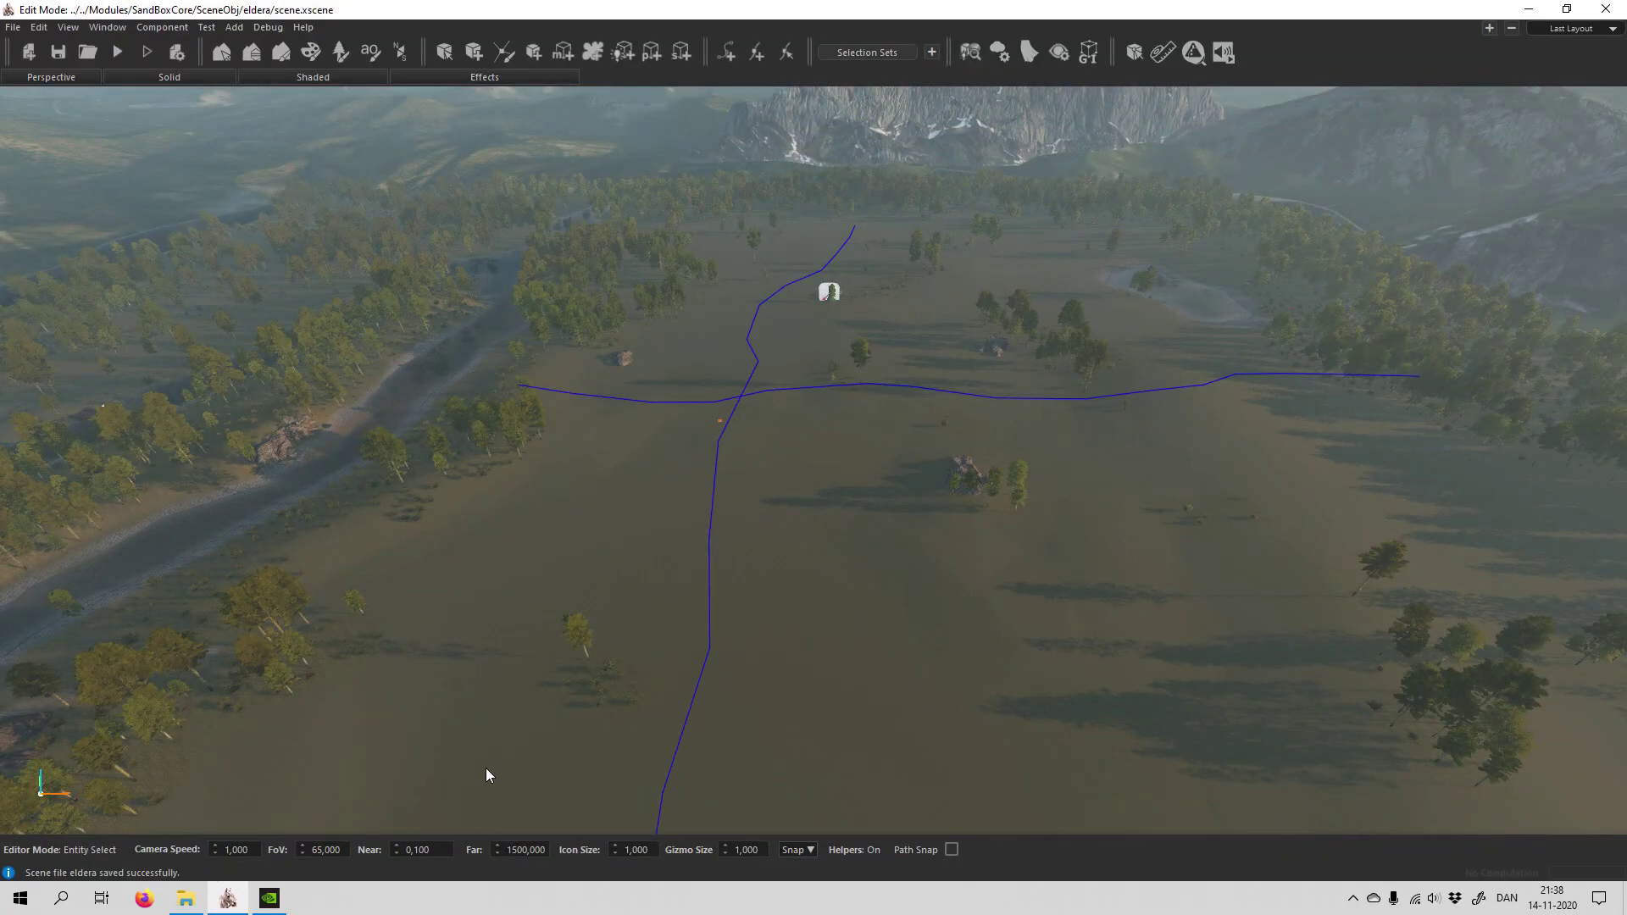
Switch to File Explorer and open the eldera scene folder inside Modules, SandBoxCore, SceneObj
left_click(196, 899)
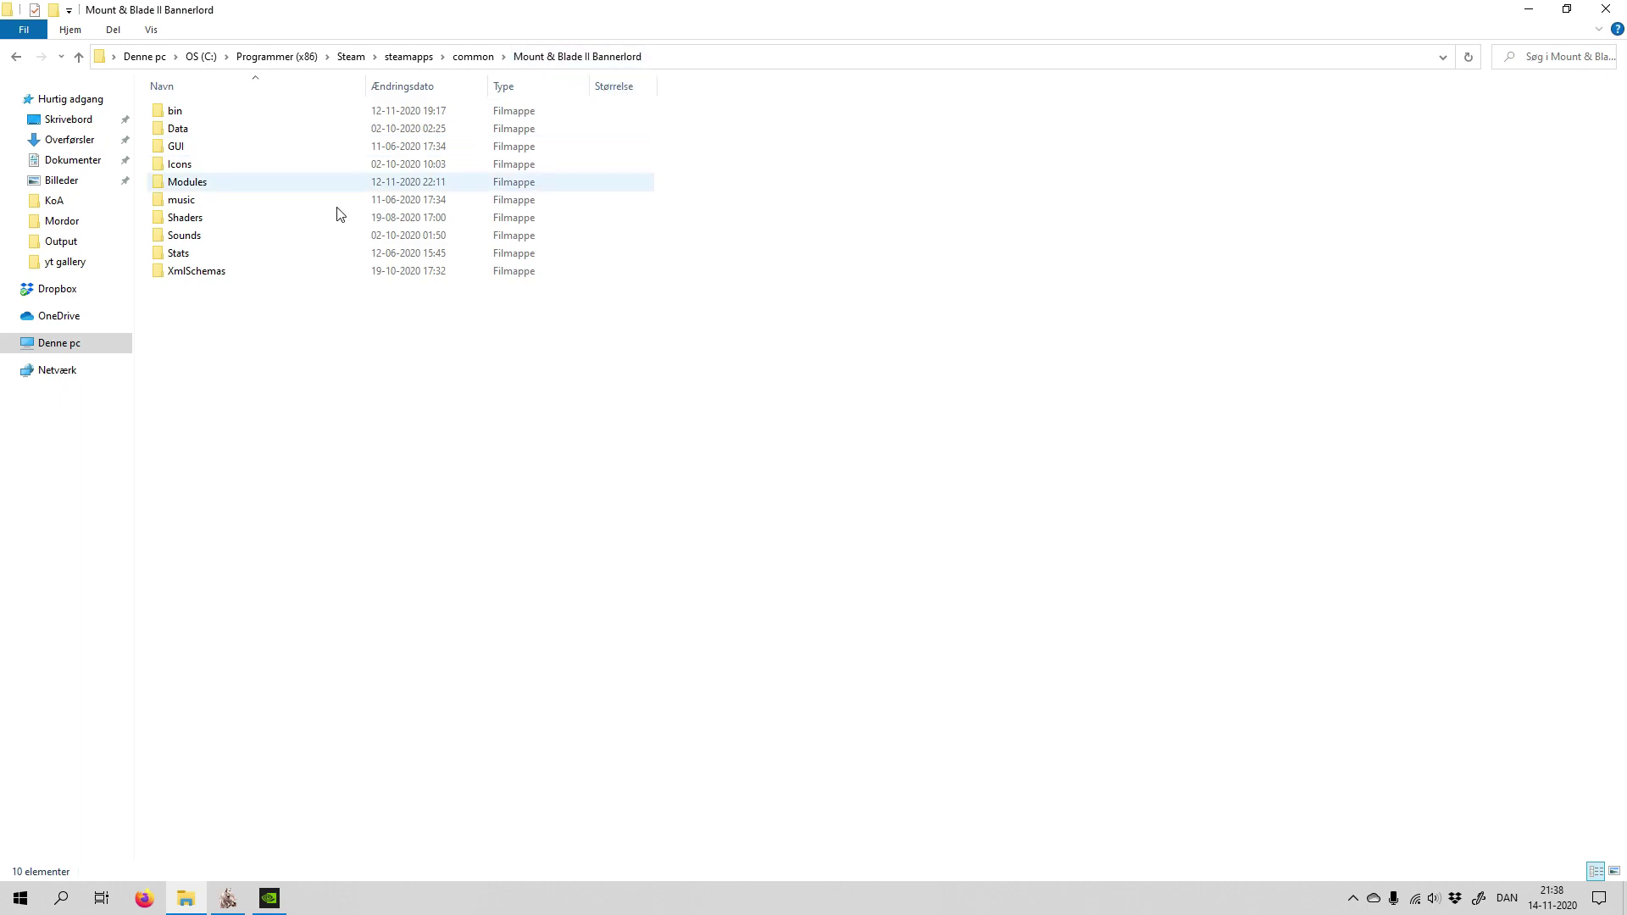
double_click(158, 183)
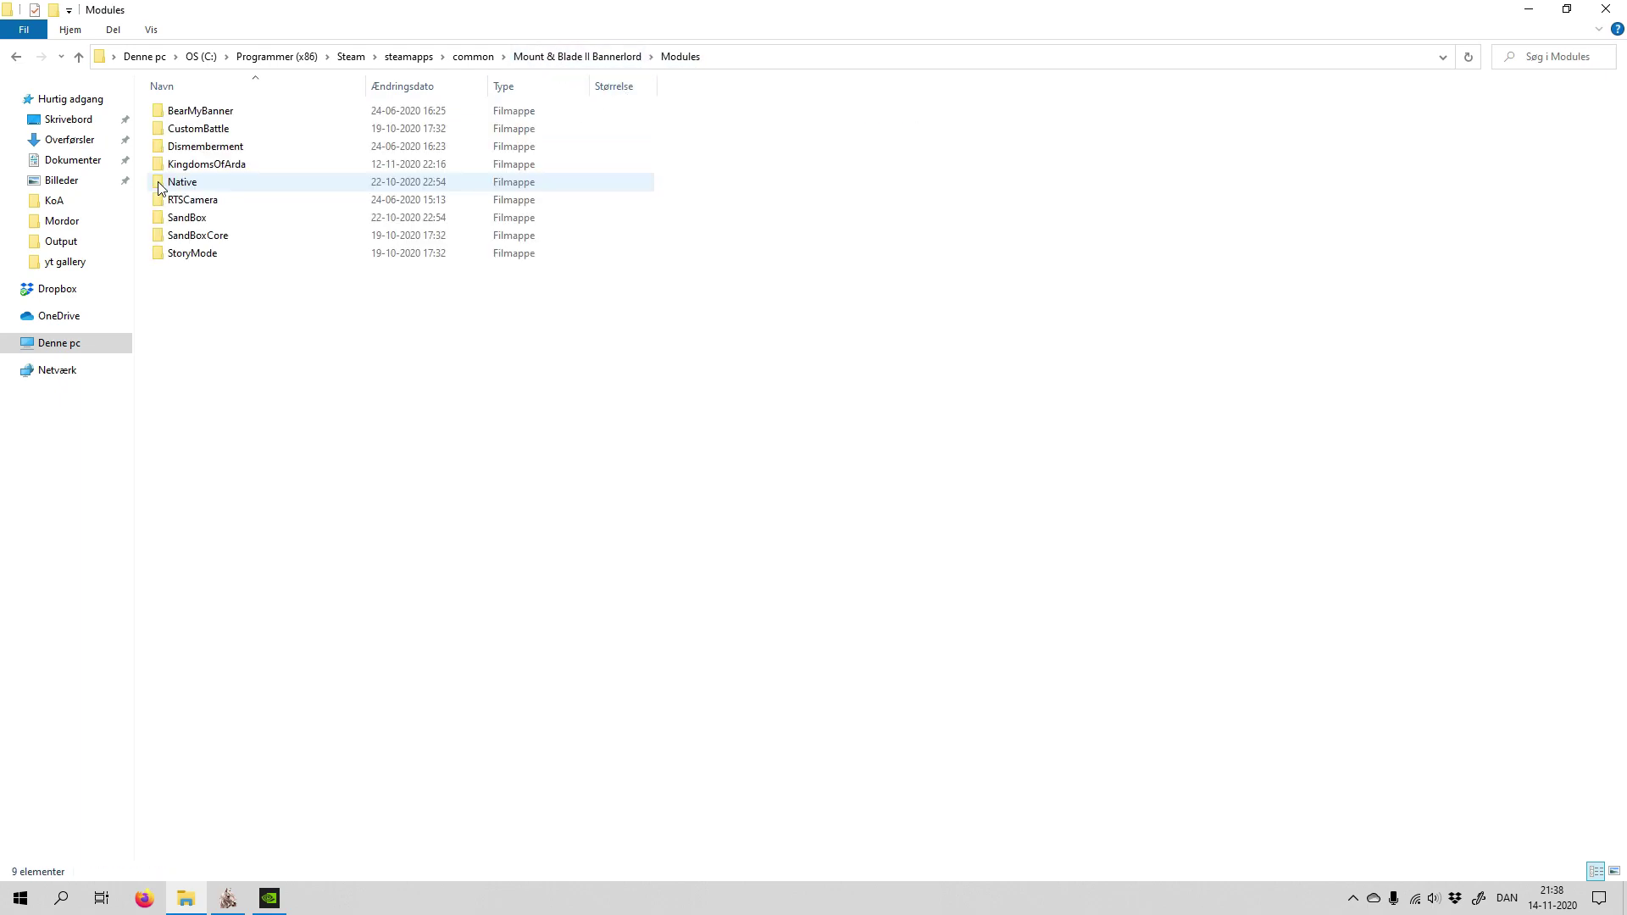
double_click(161, 242)
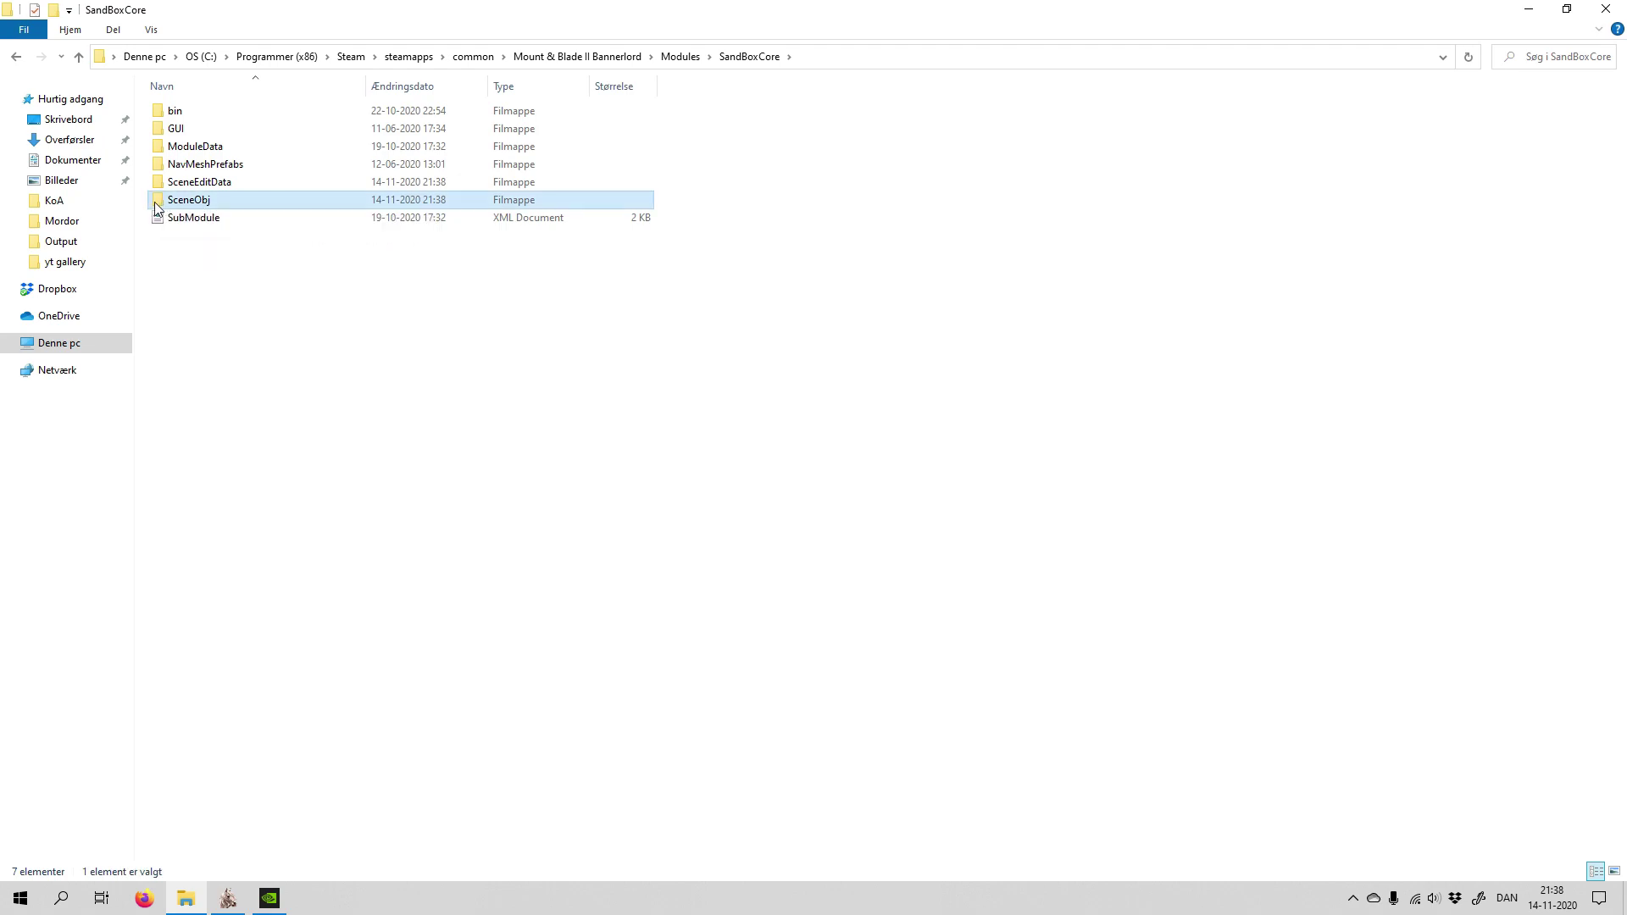
double_click(154, 202)
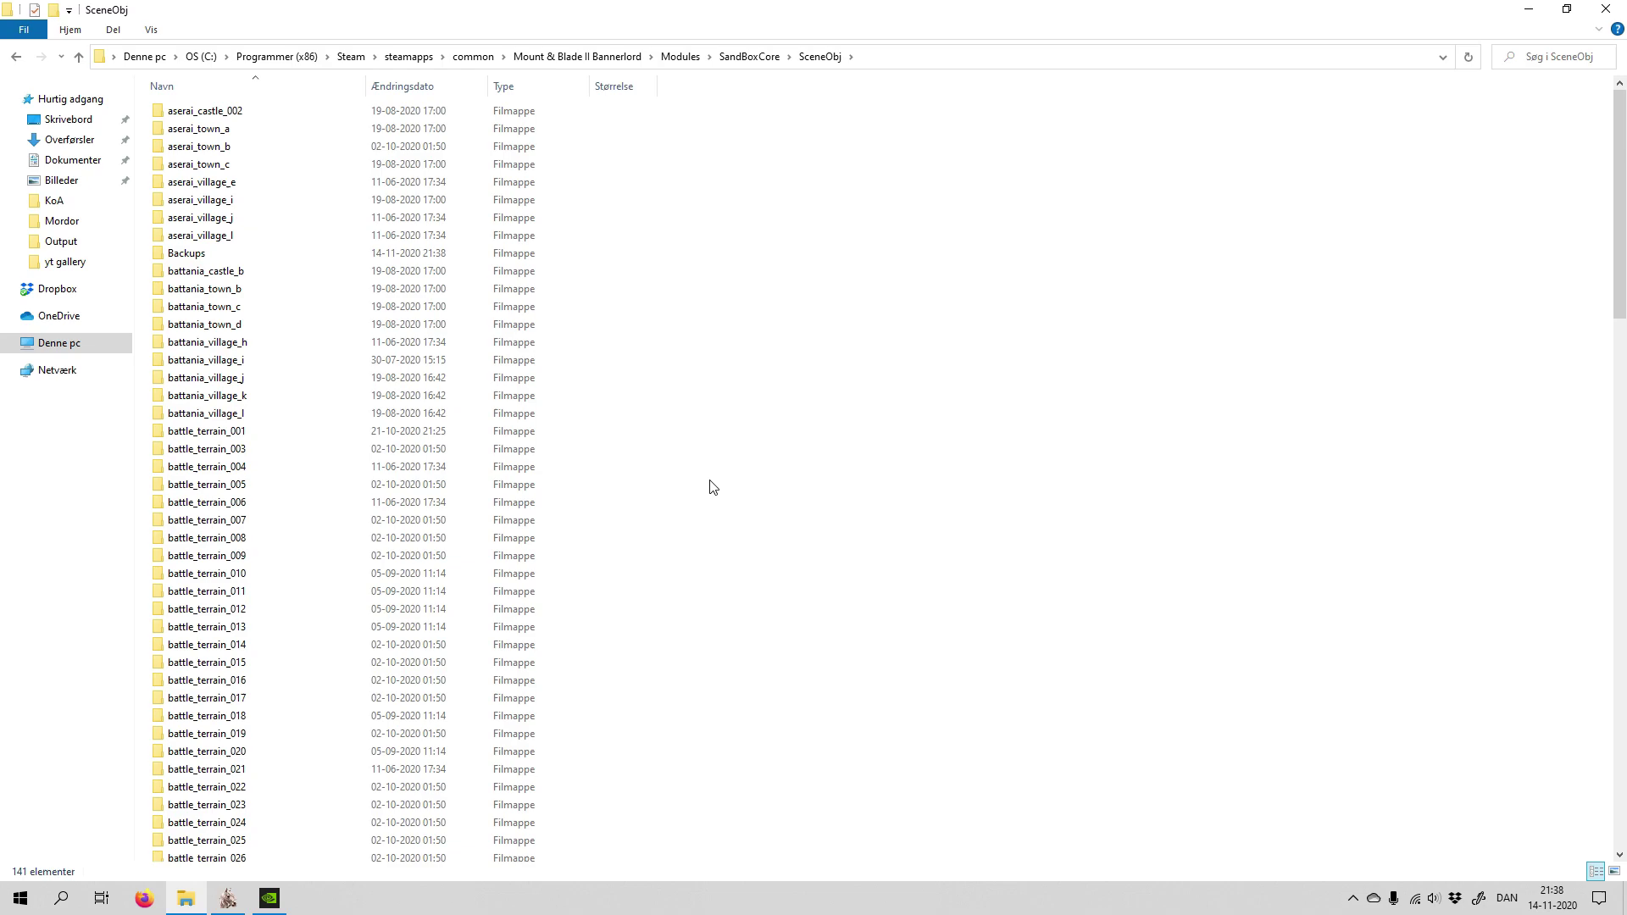
scroll(654, 486, "down", 20)
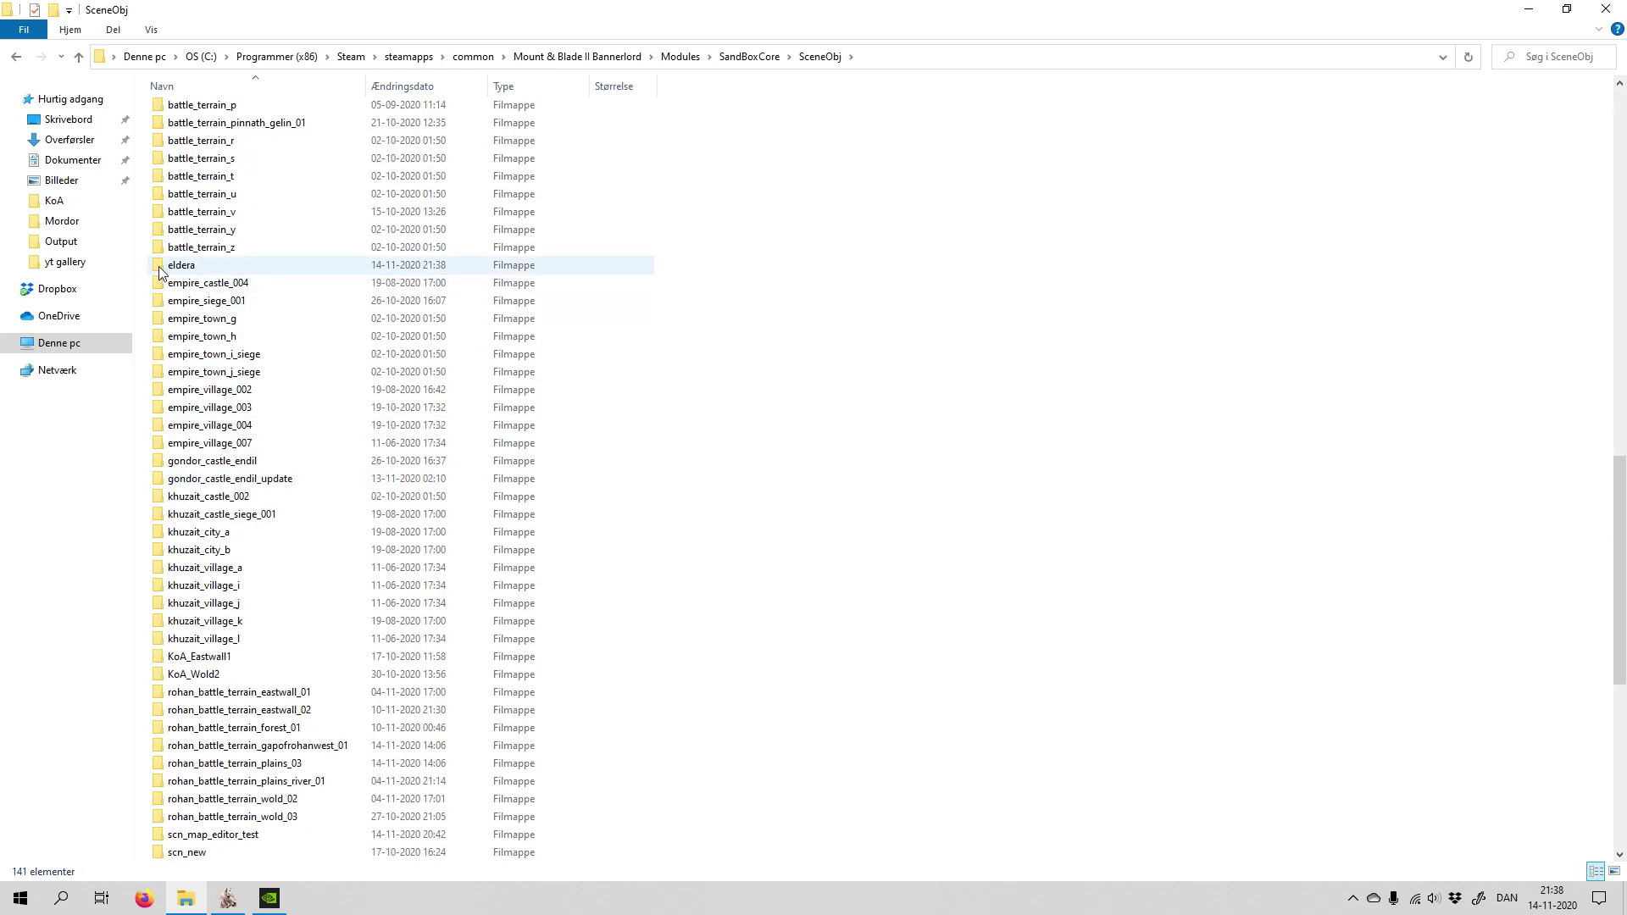
left_click(159, 266)
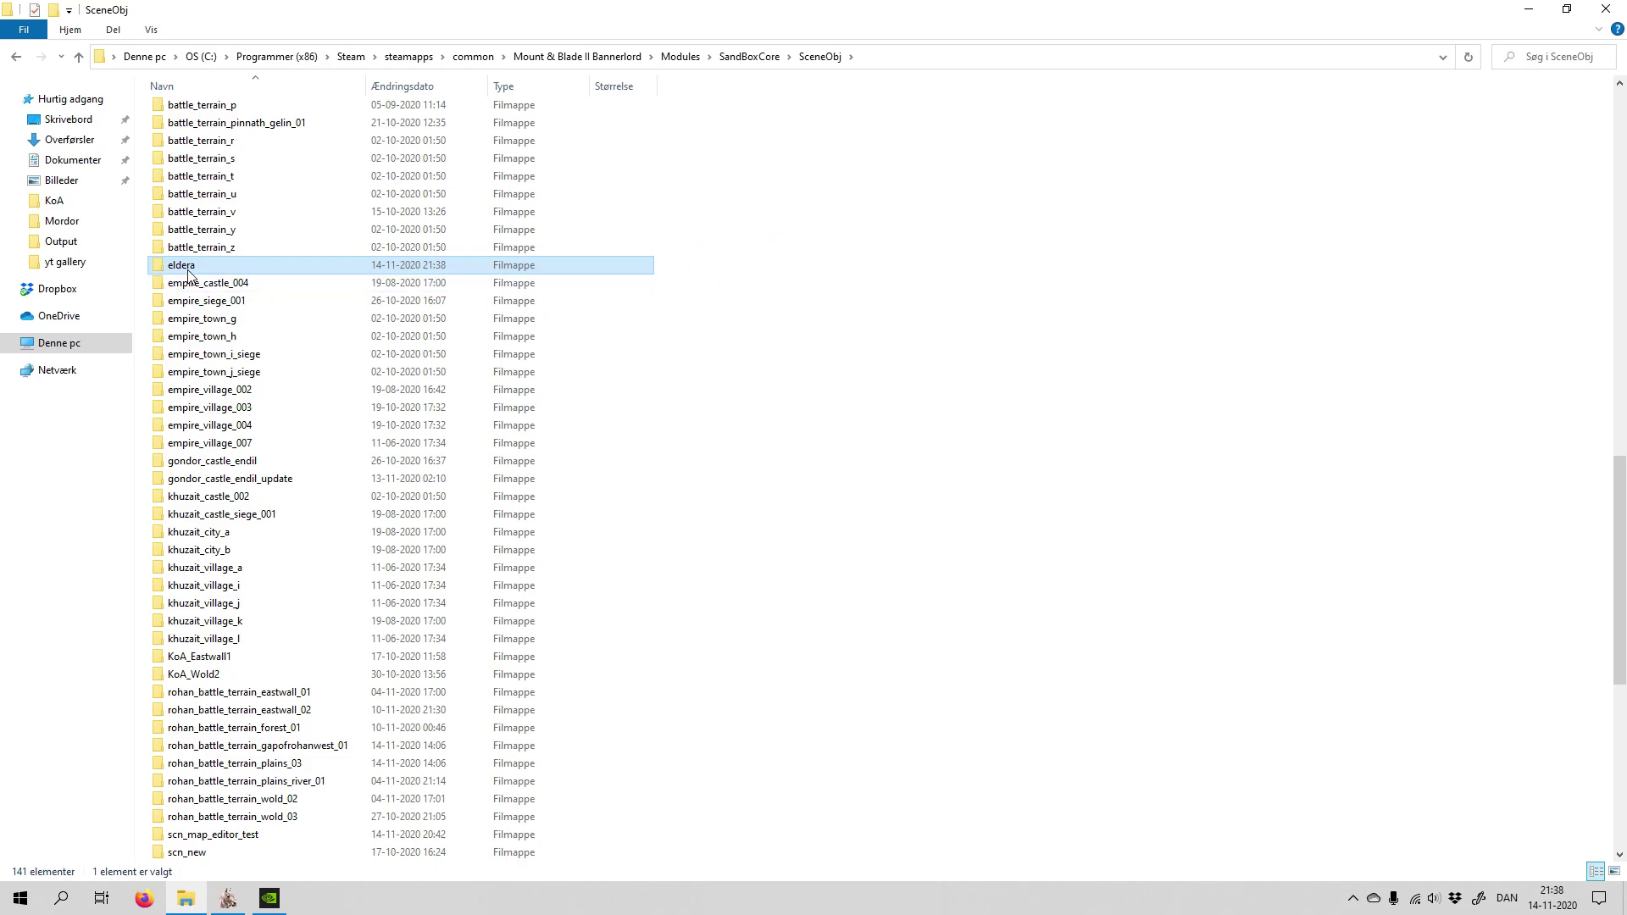
double_click(160, 266)
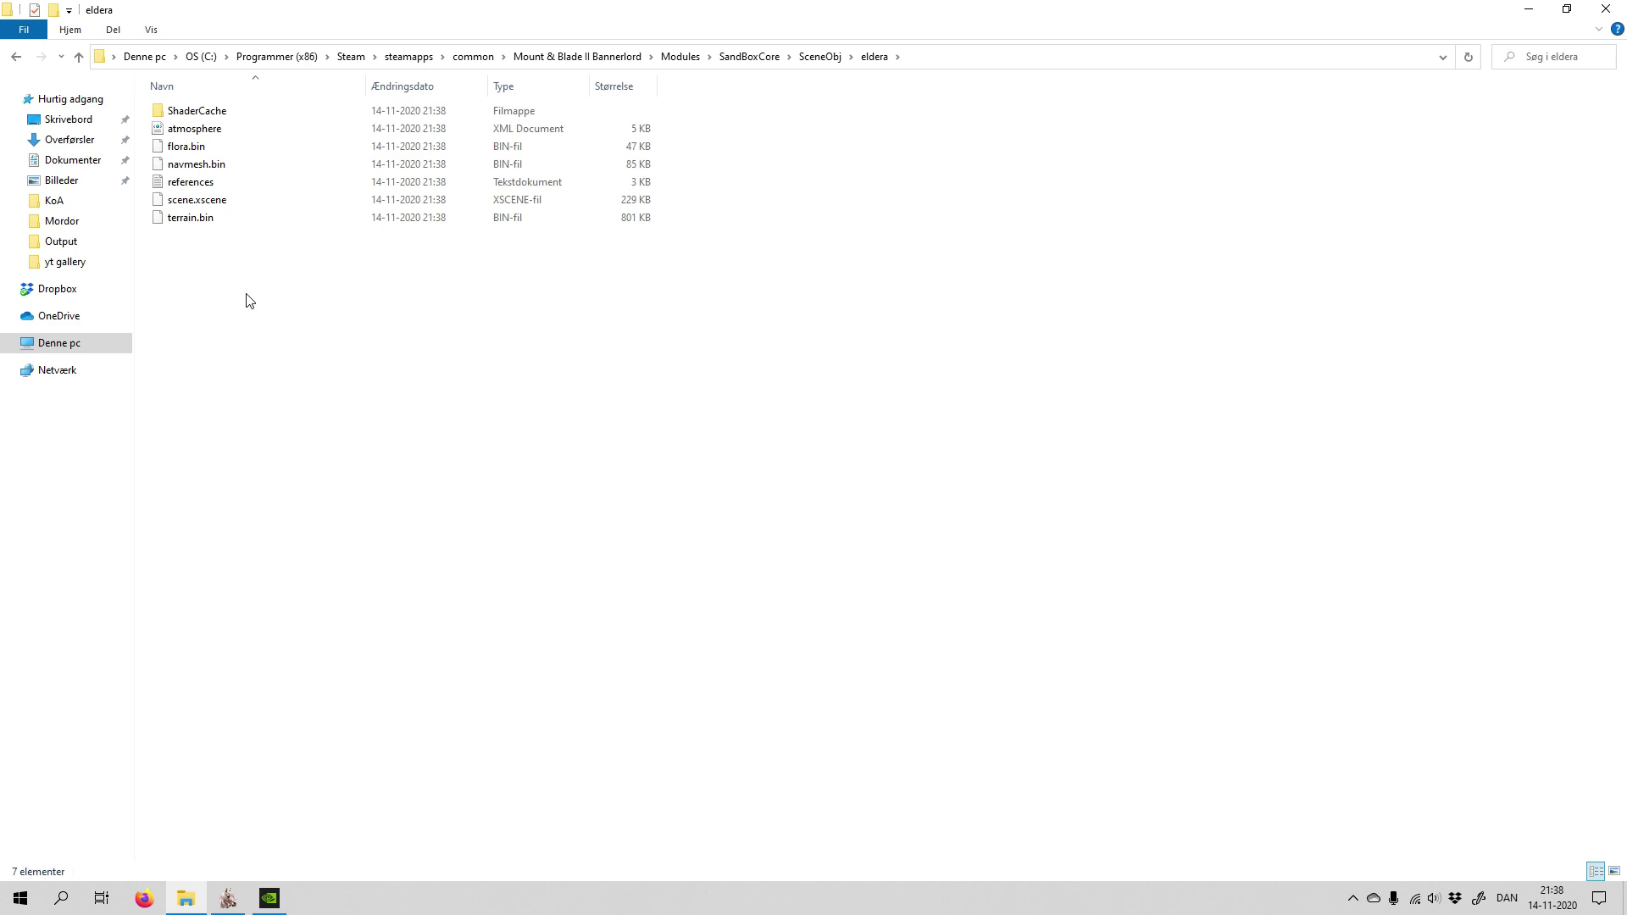
Copy all the files in the eldera folder and open the battle_terrain_001 folder in SceneObj
left_click_drag(241, 307, 224, 108)
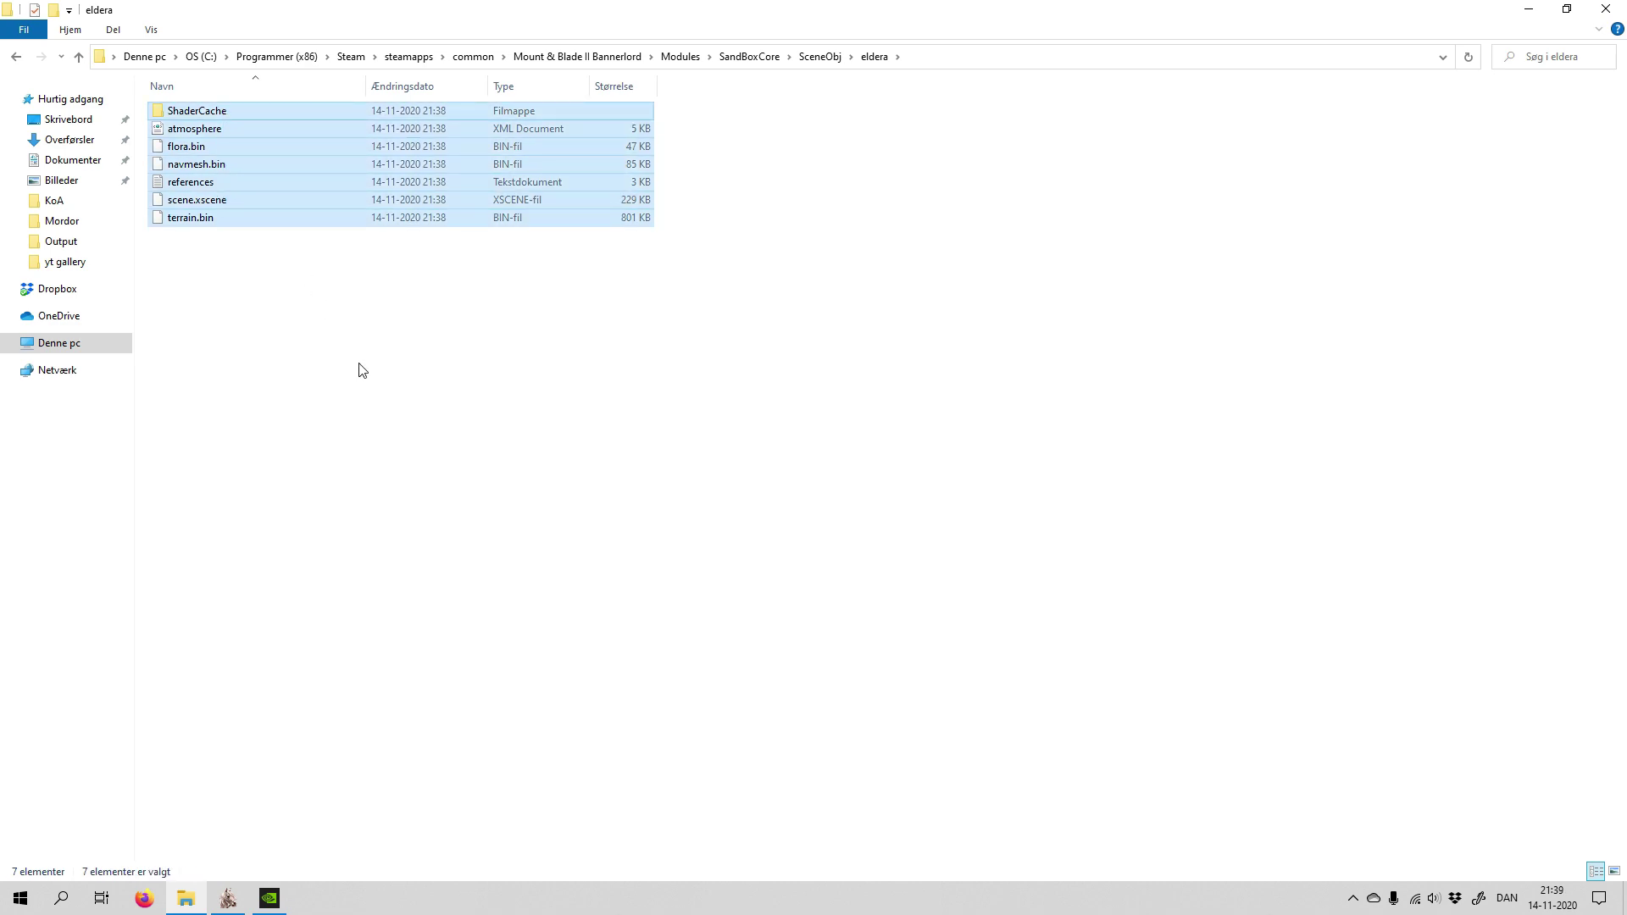
left_click(362, 373)
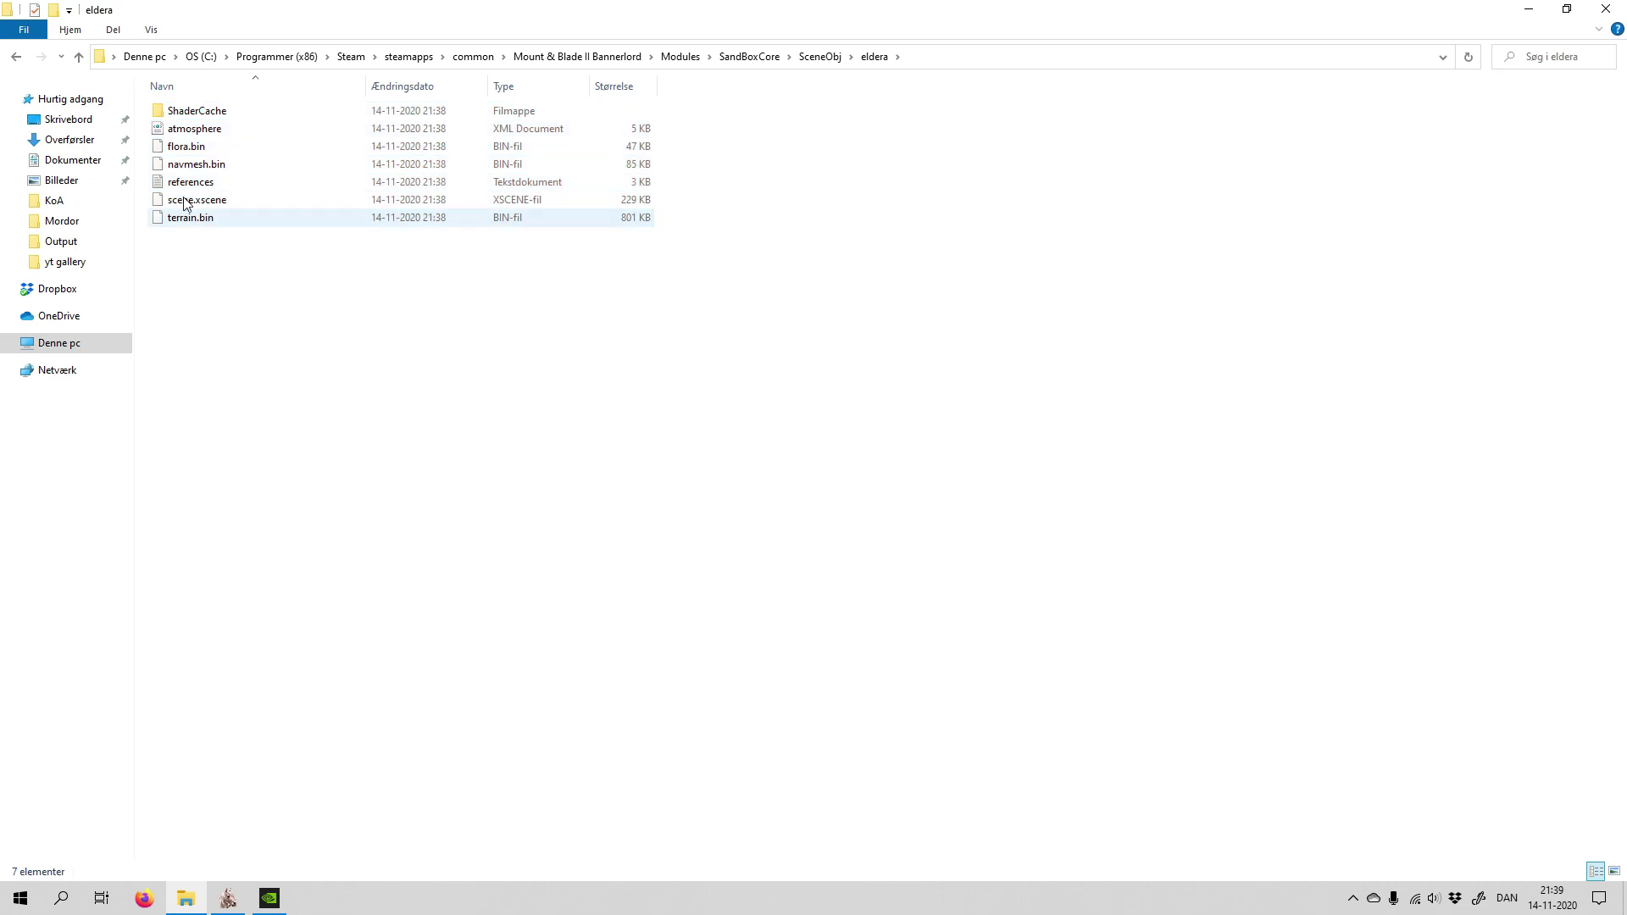
left_click(16, 56)
scroll(272, 441, "up", 12)
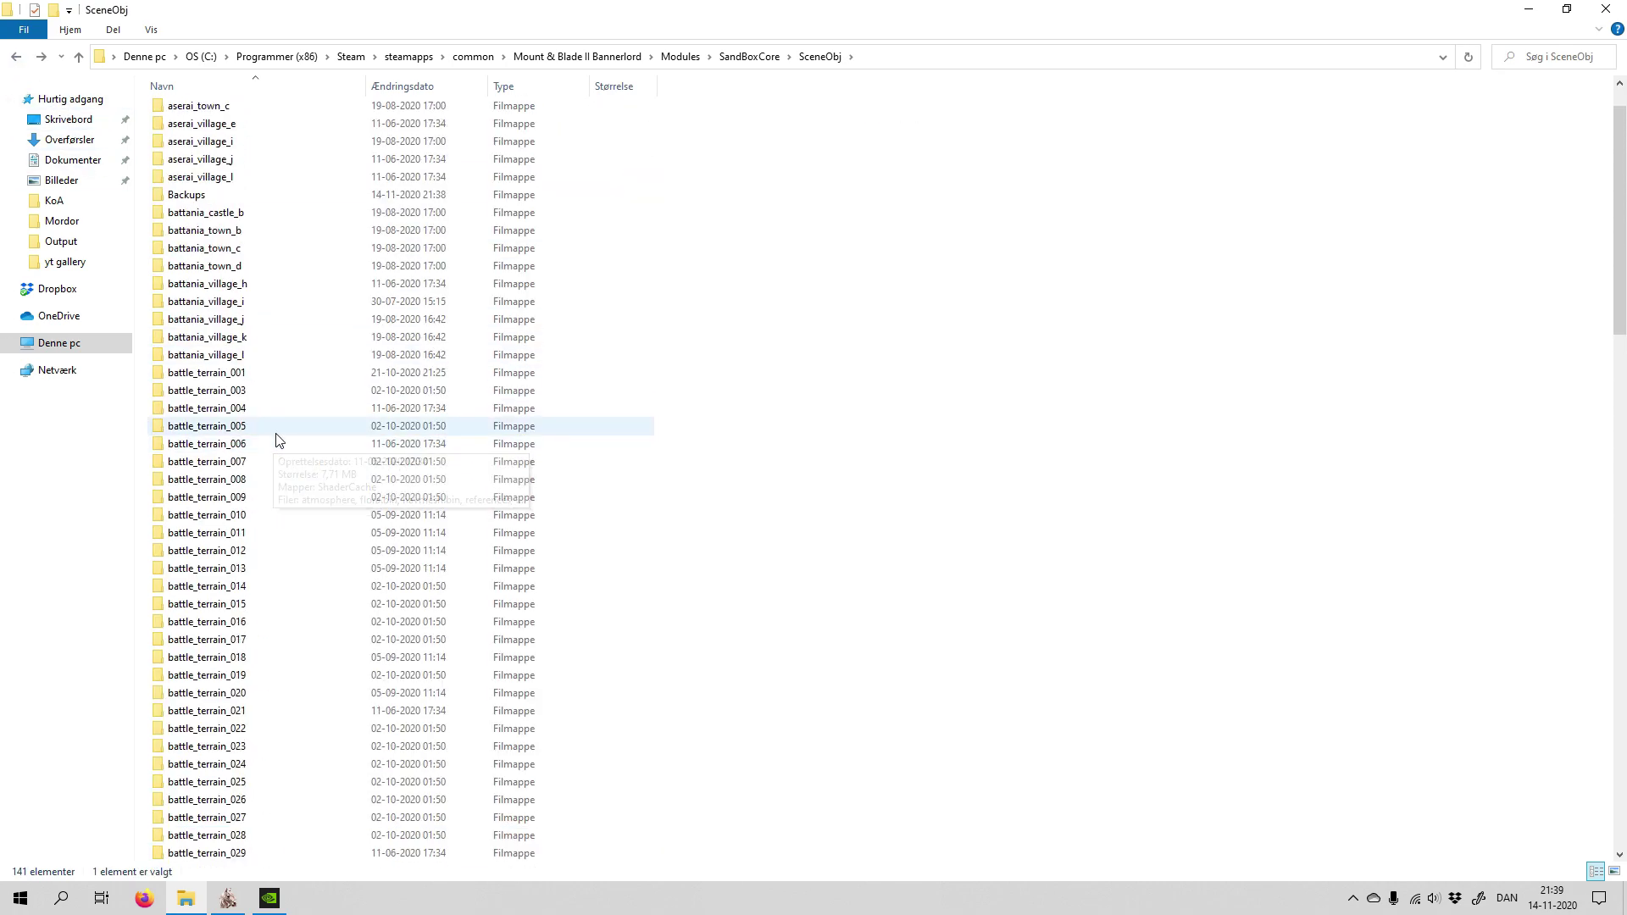
left_click(247, 434)
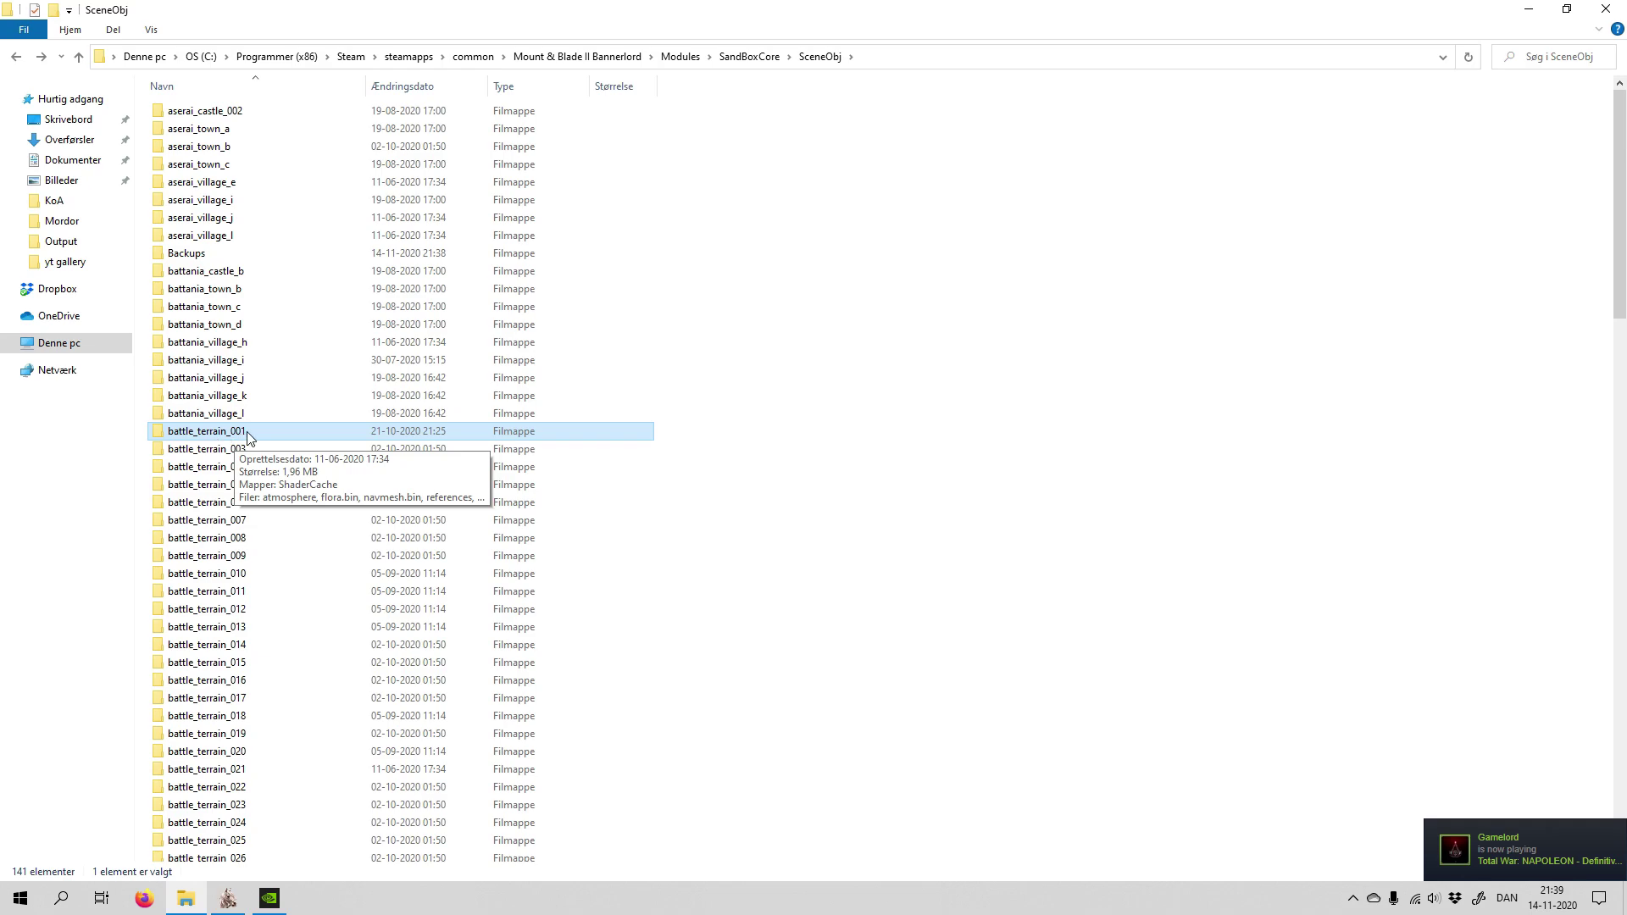
double_click(164, 434)
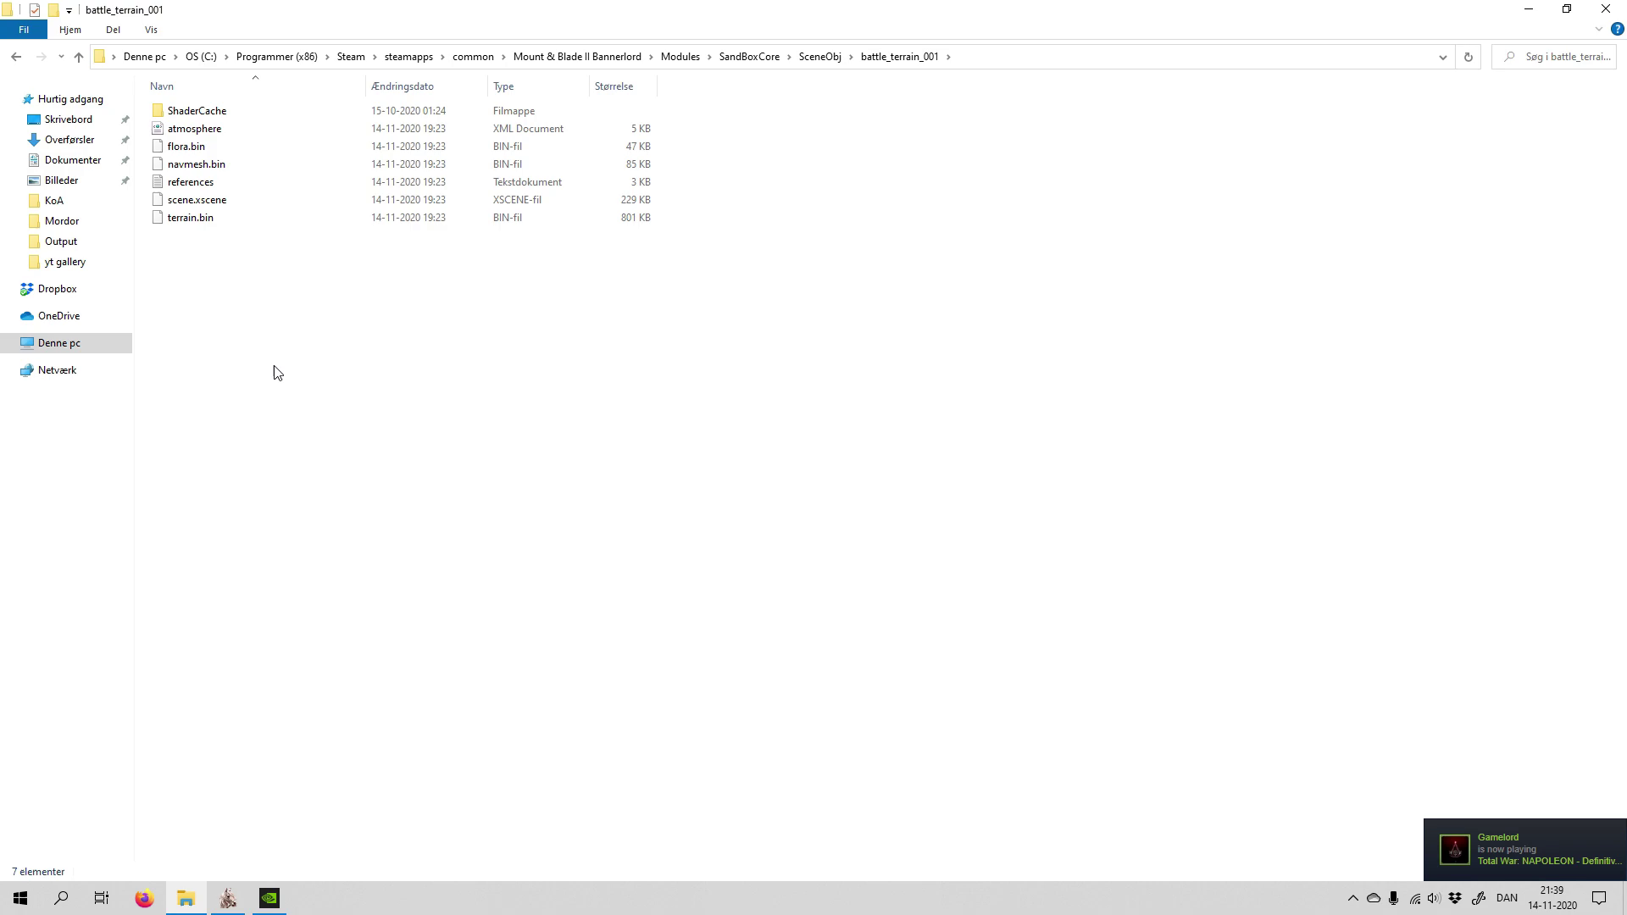
Paste the copied scene files into battle_terrain_001, replacing the files with the same names, and return to the SceneObj folder
key("ctrl+v")
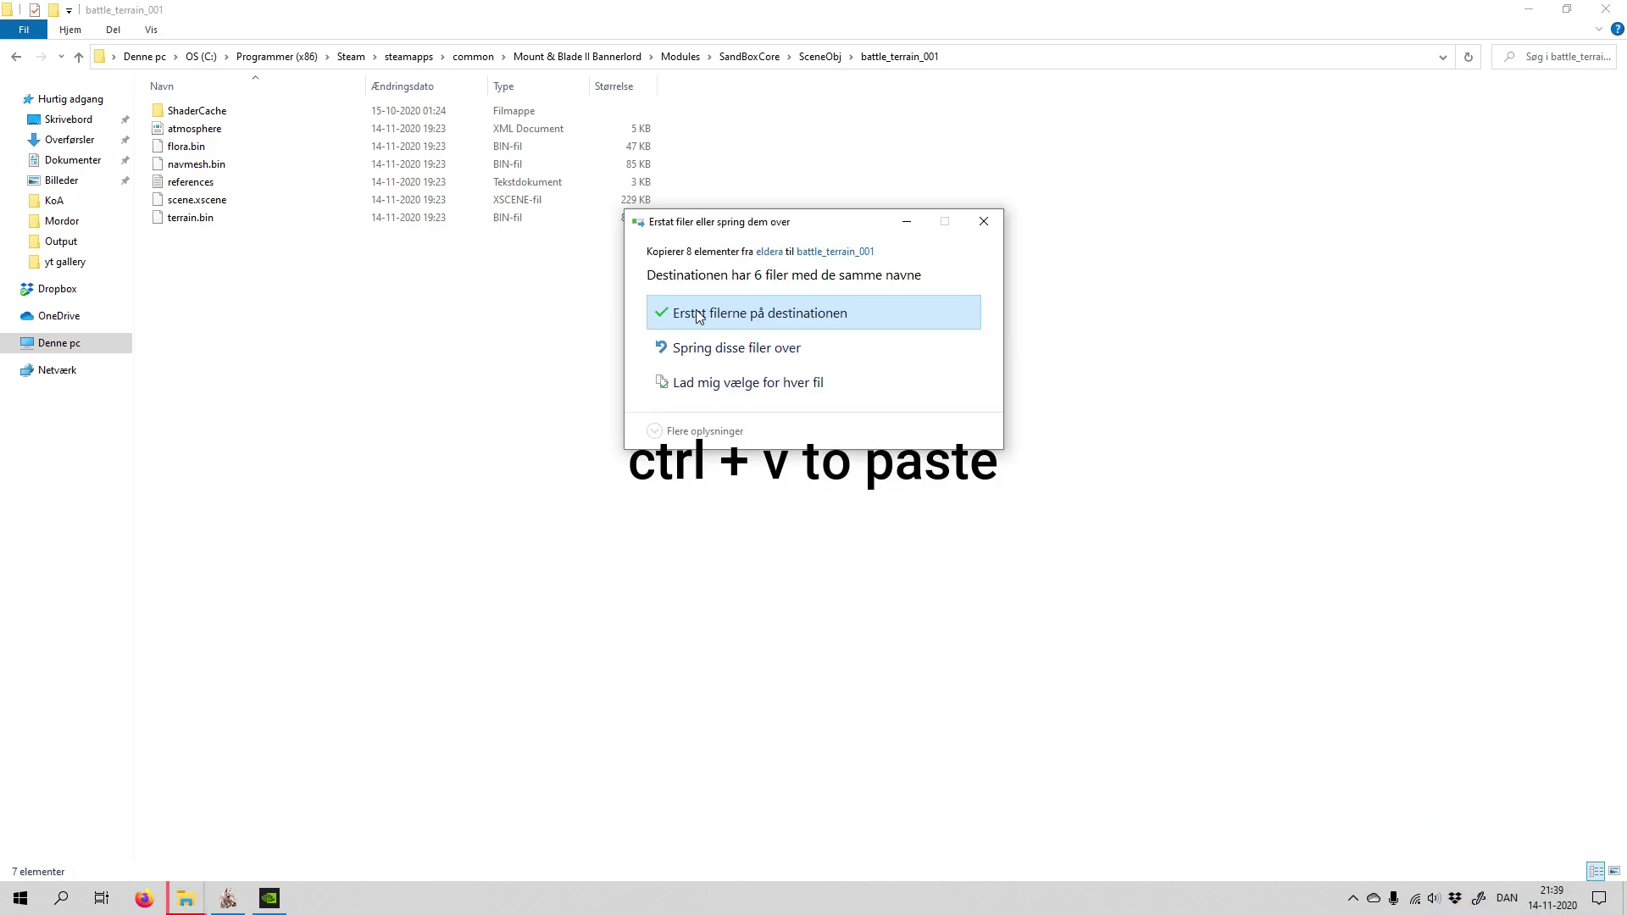
left_click(718, 315)
left_click(323, 295)
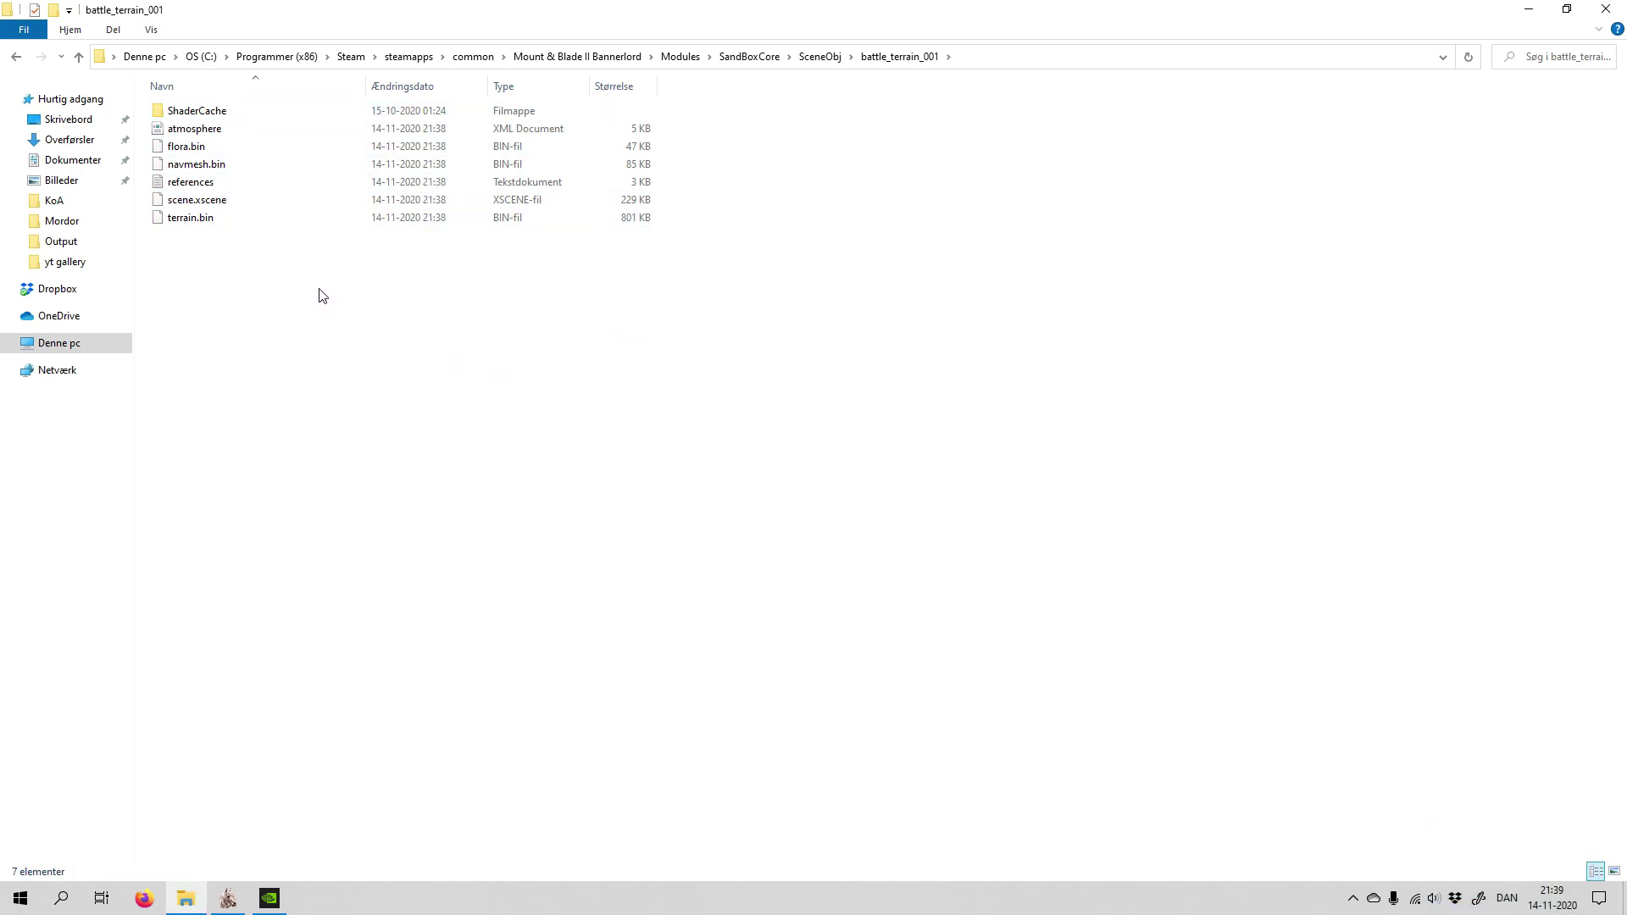
left_click(16, 57)
left_click(963, 470)
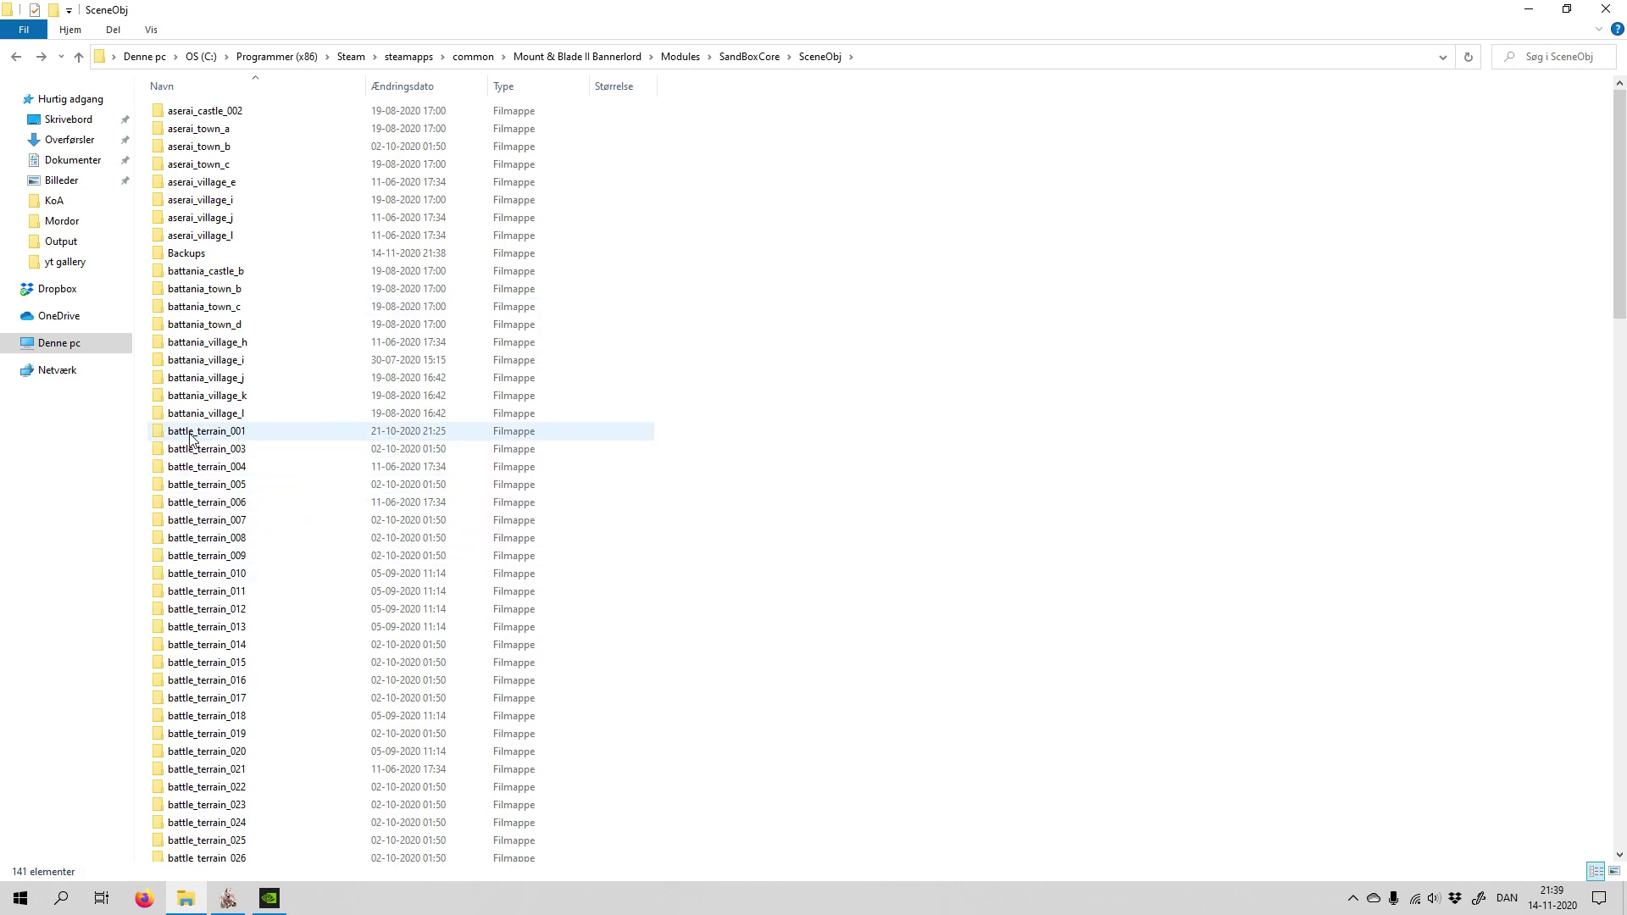
Go back to the Modules folder and open the ModuleData folder inside CustomBattle
mouse_move(179, 436)
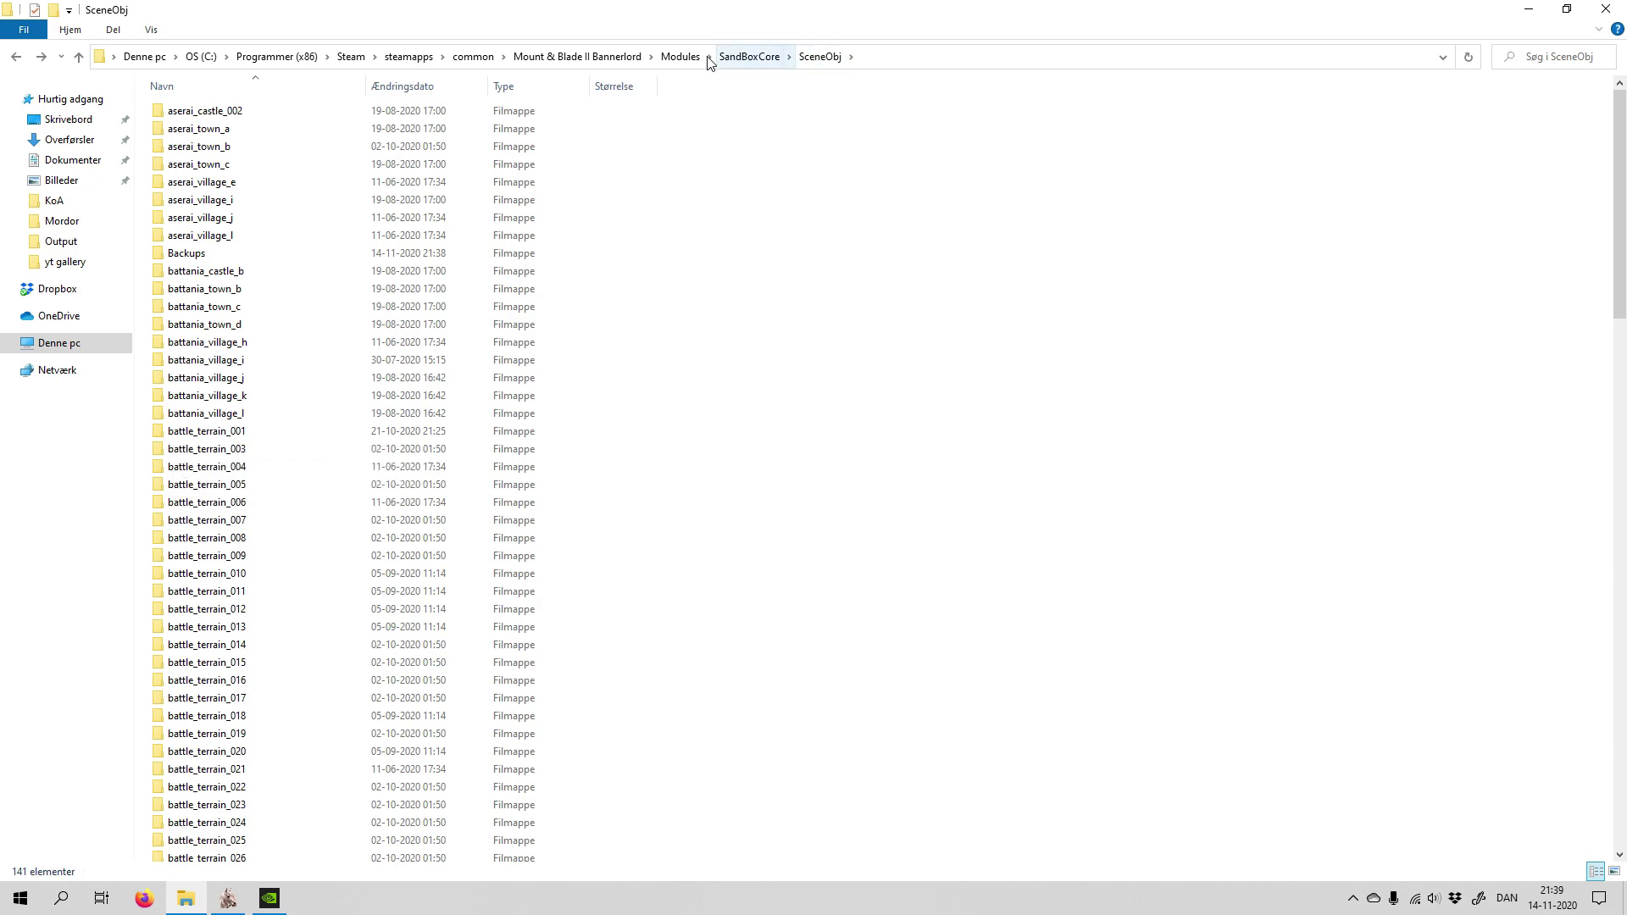
left_click(679, 56)
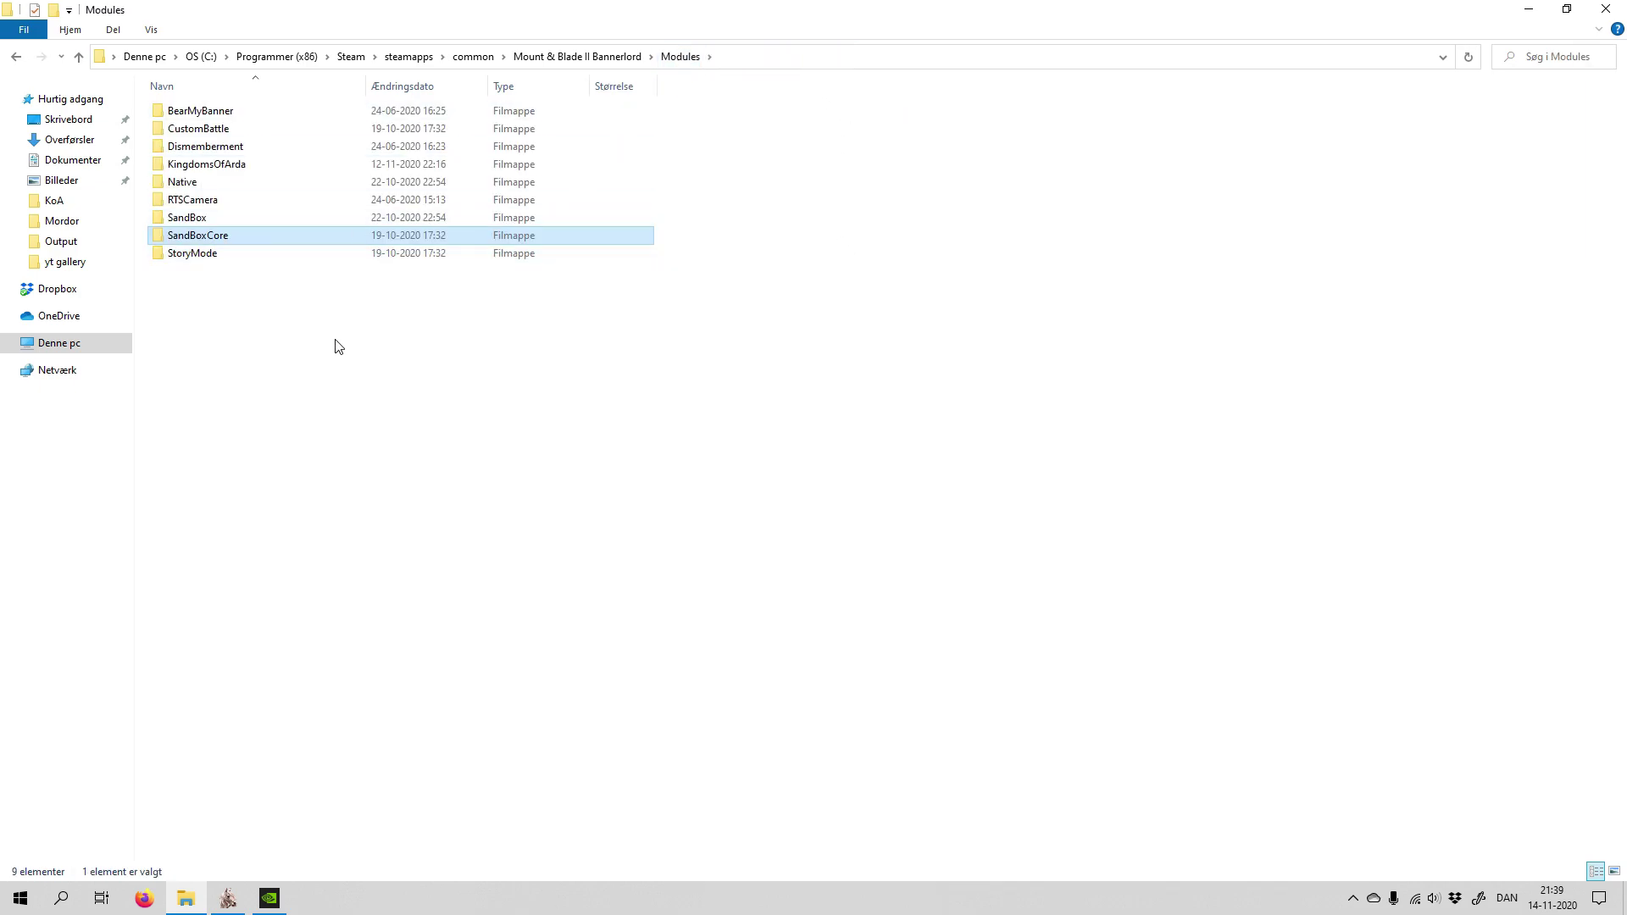
left_click(293, 339)
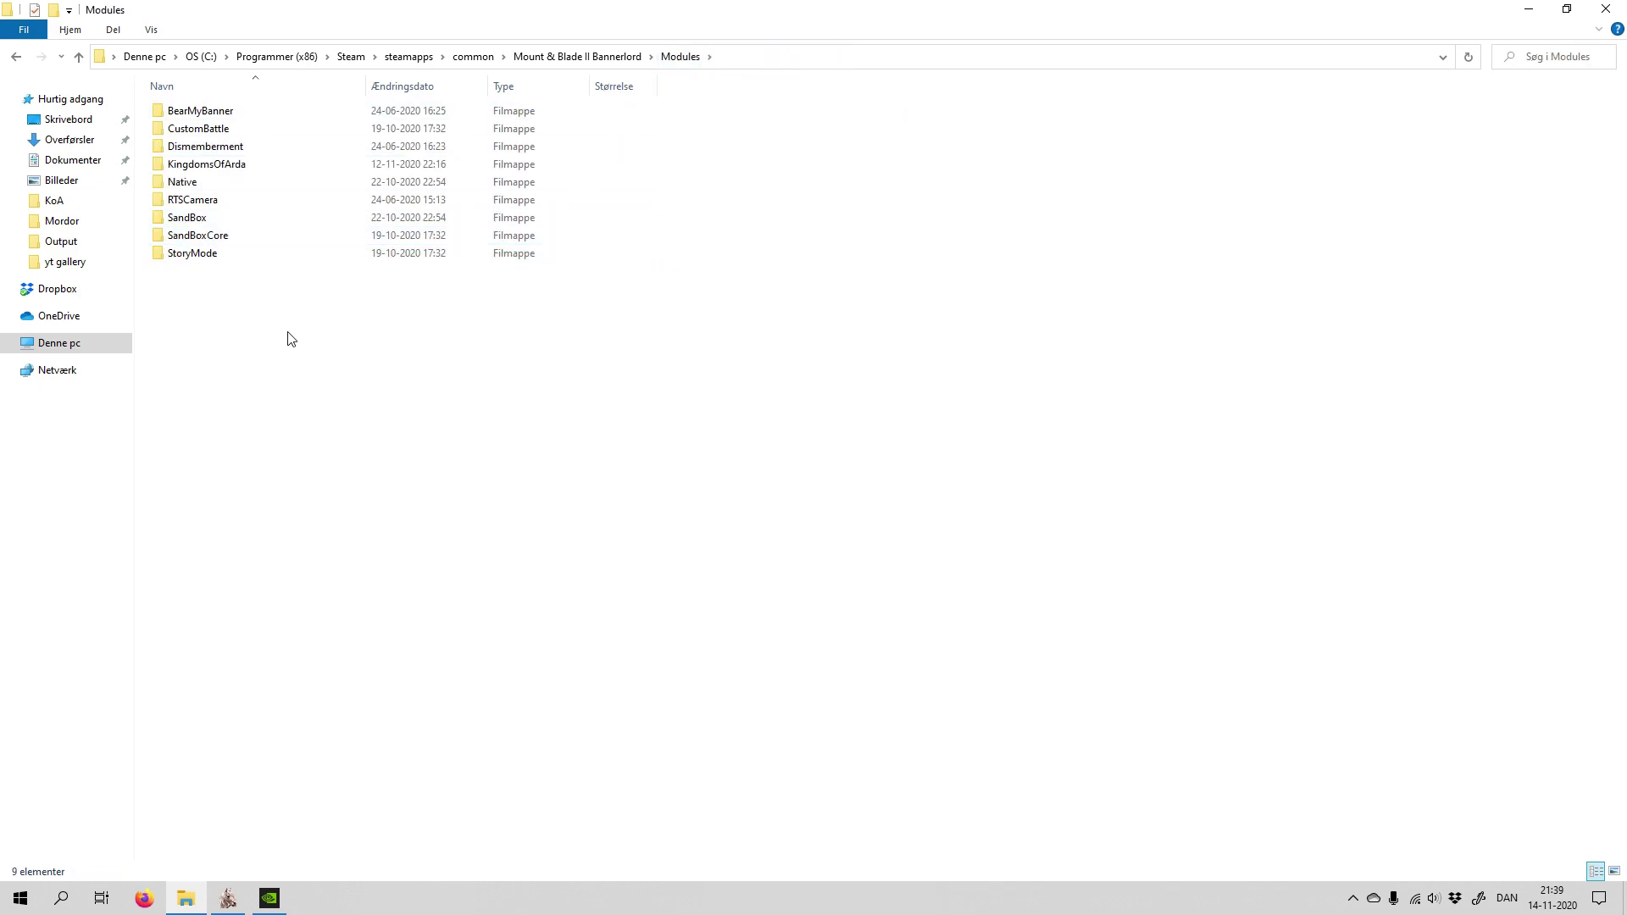
double_click(186, 129)
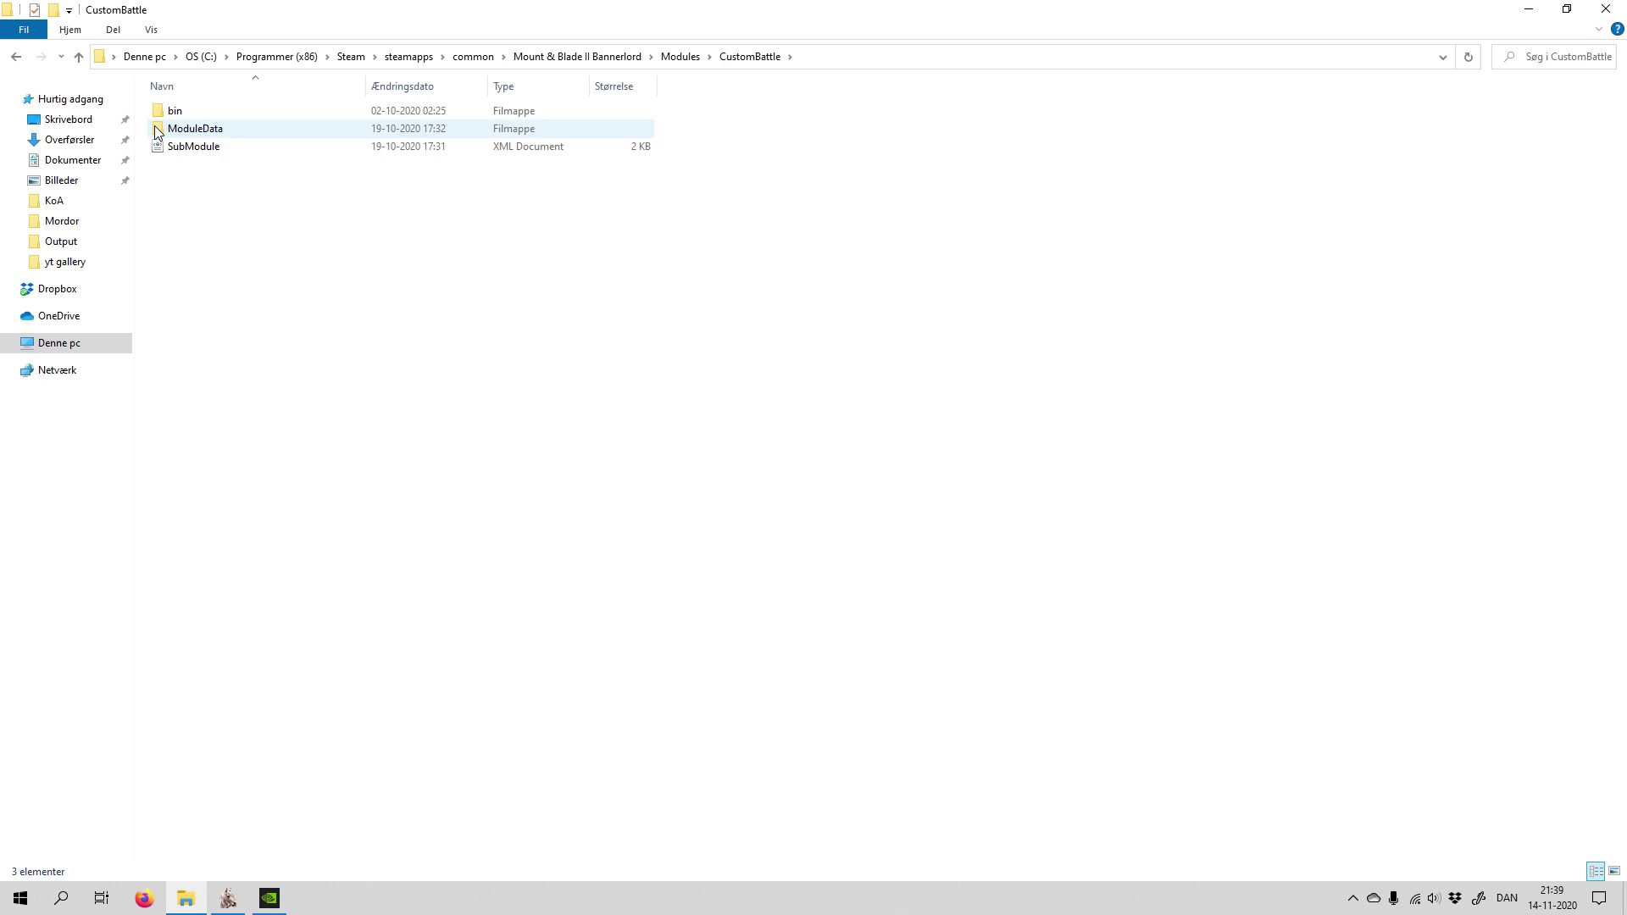
double_click(157, 132)
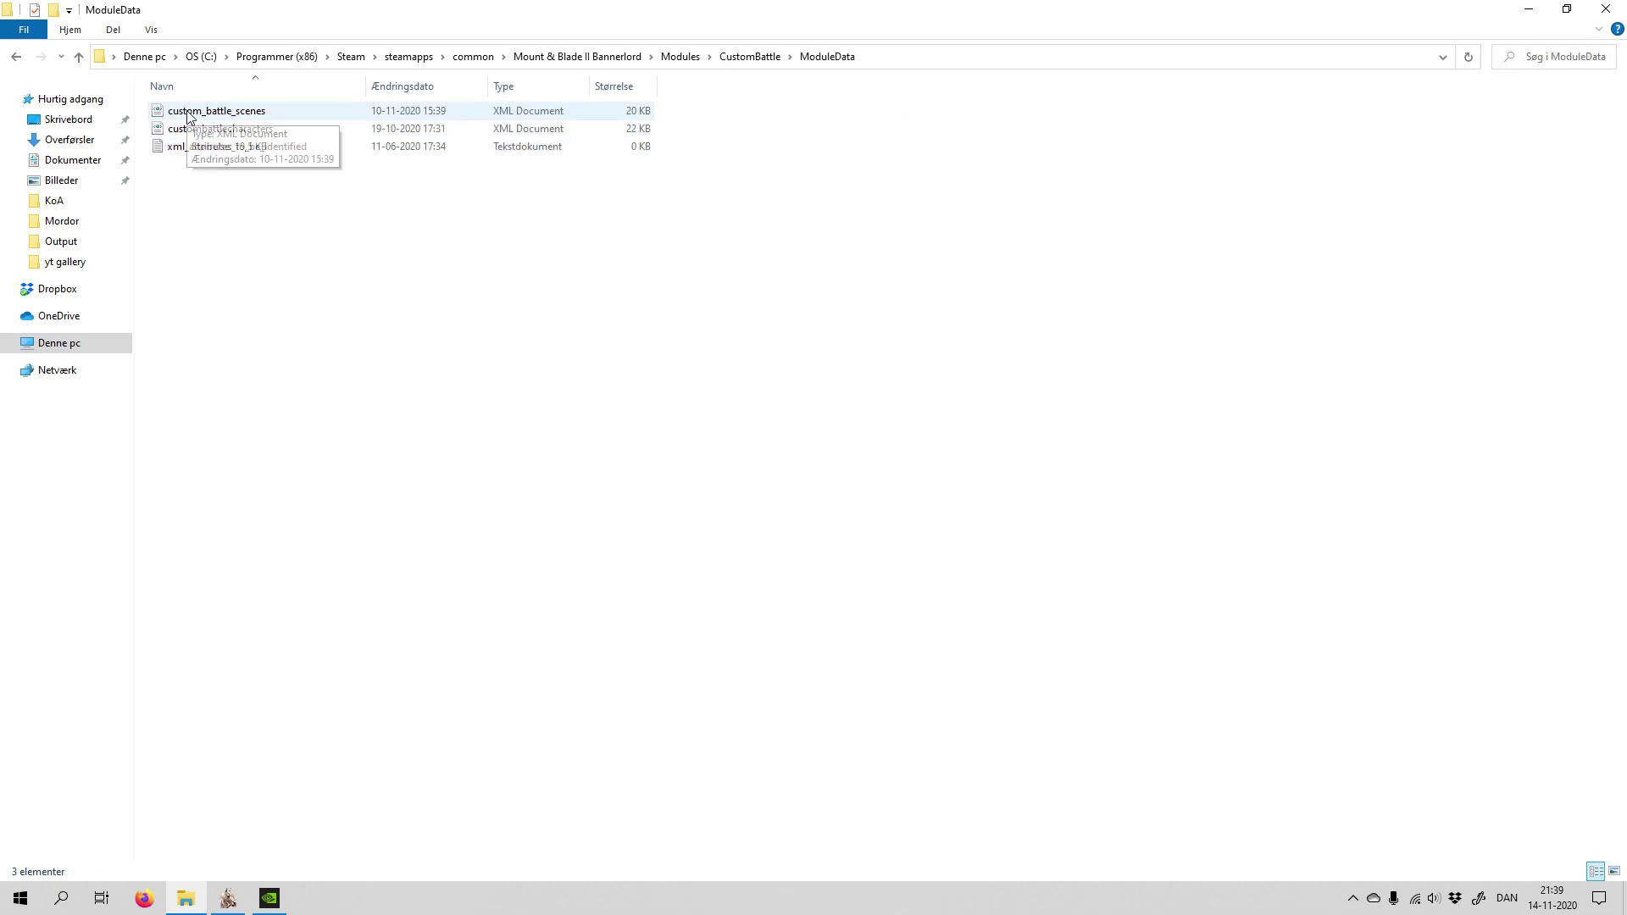
Open the custom_battle_scenes XML file for editing in Notepad++
left_click(161, 116)
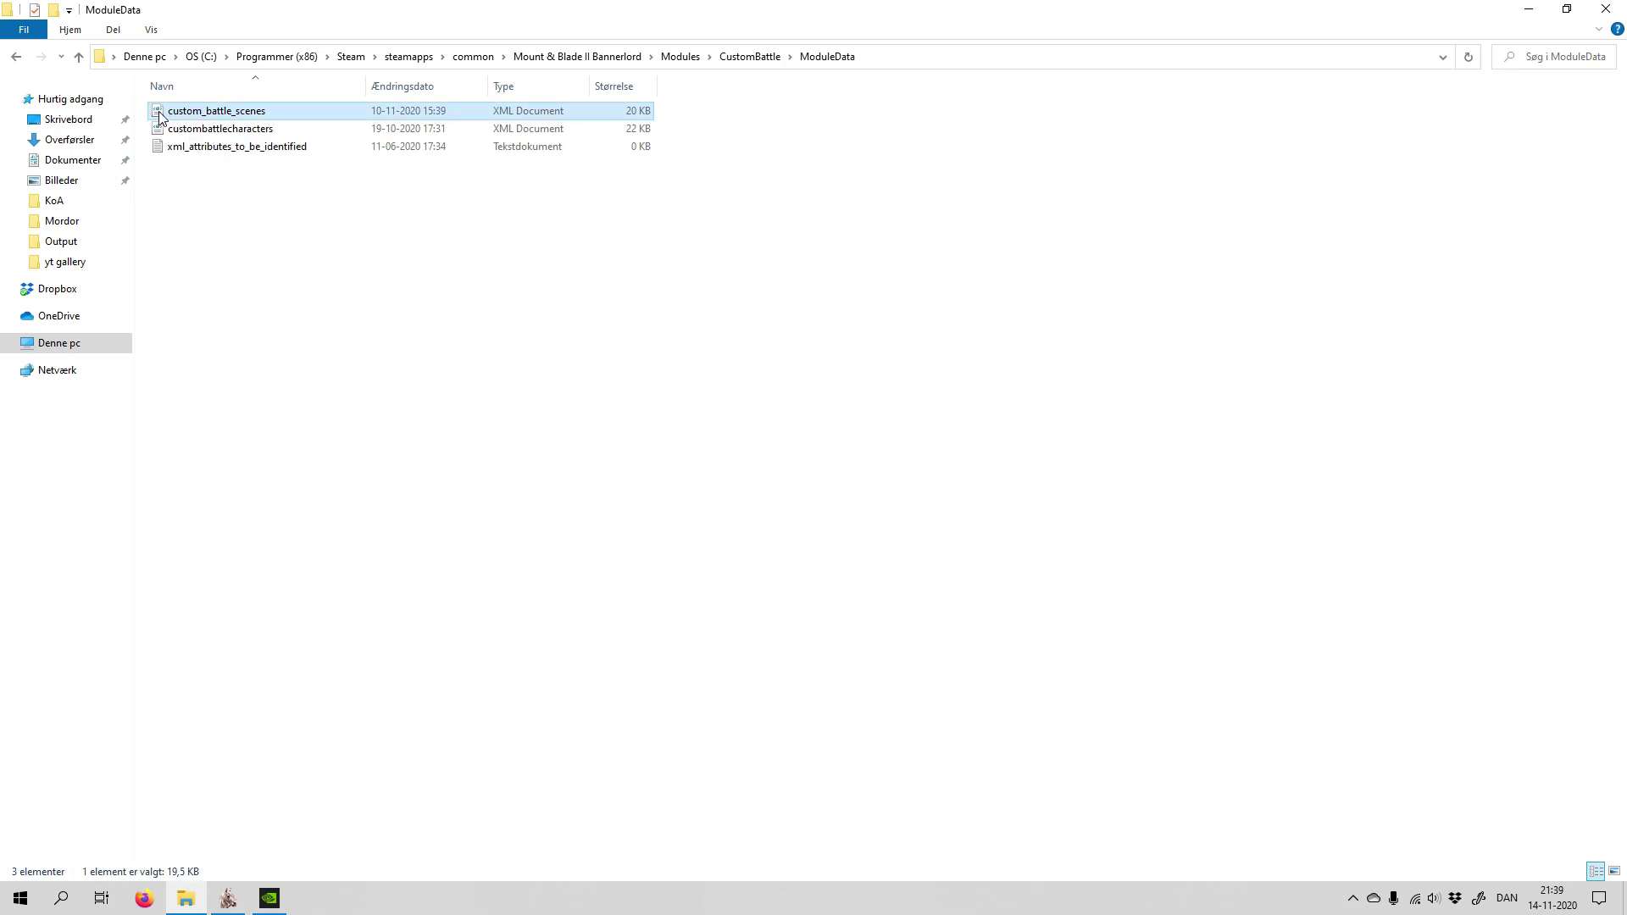
right_click(194, 116)
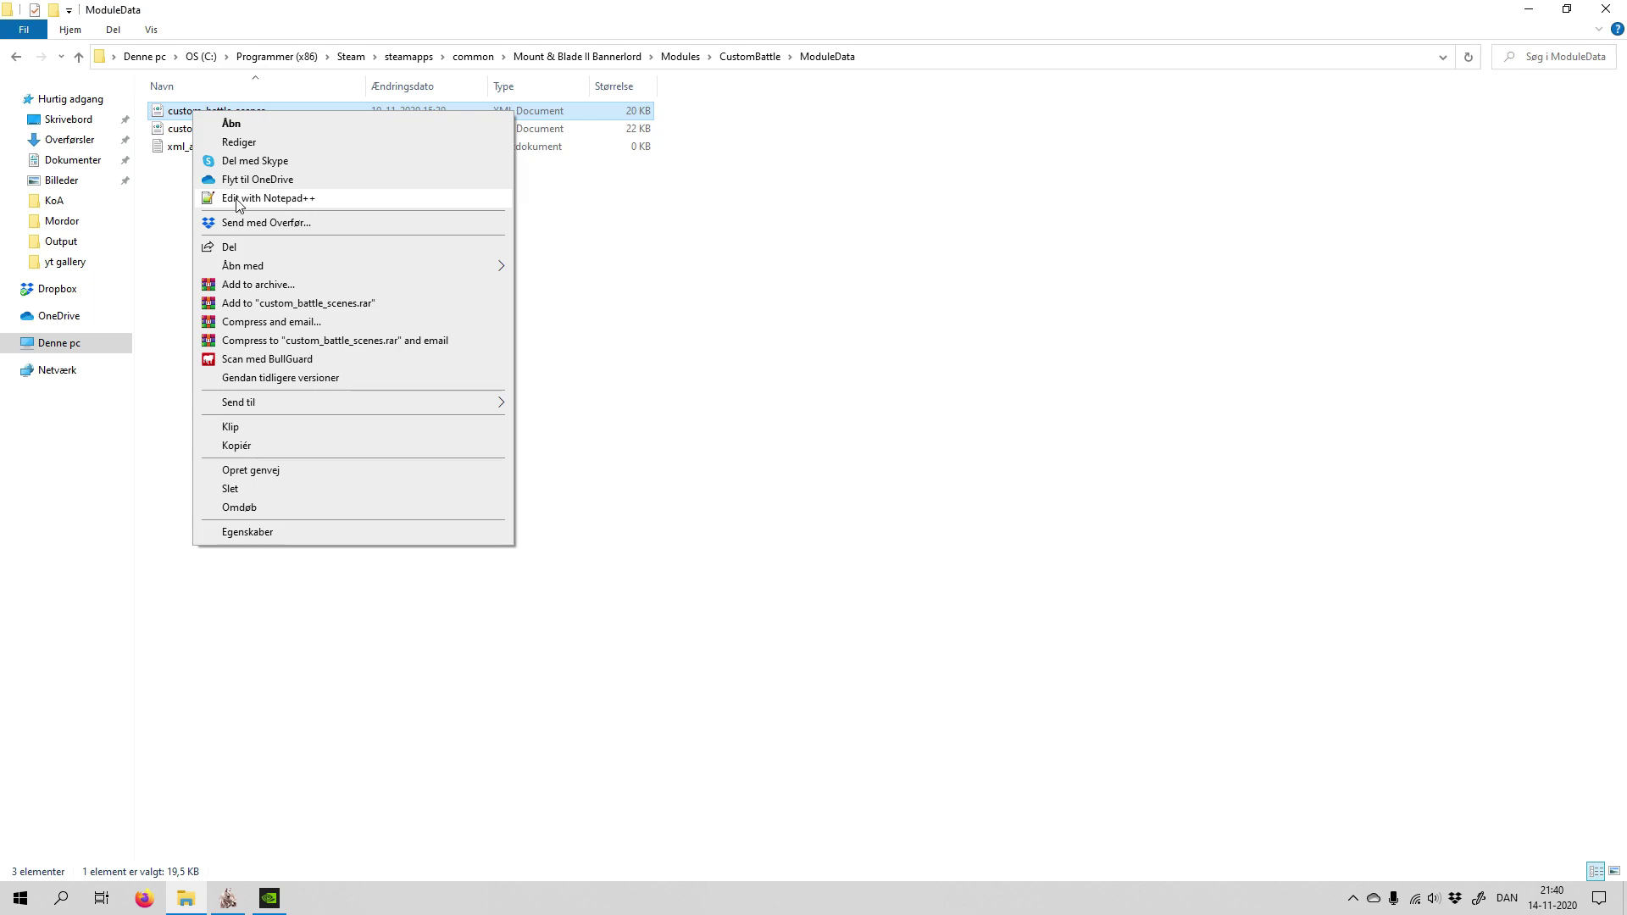
left_click(351, 204)
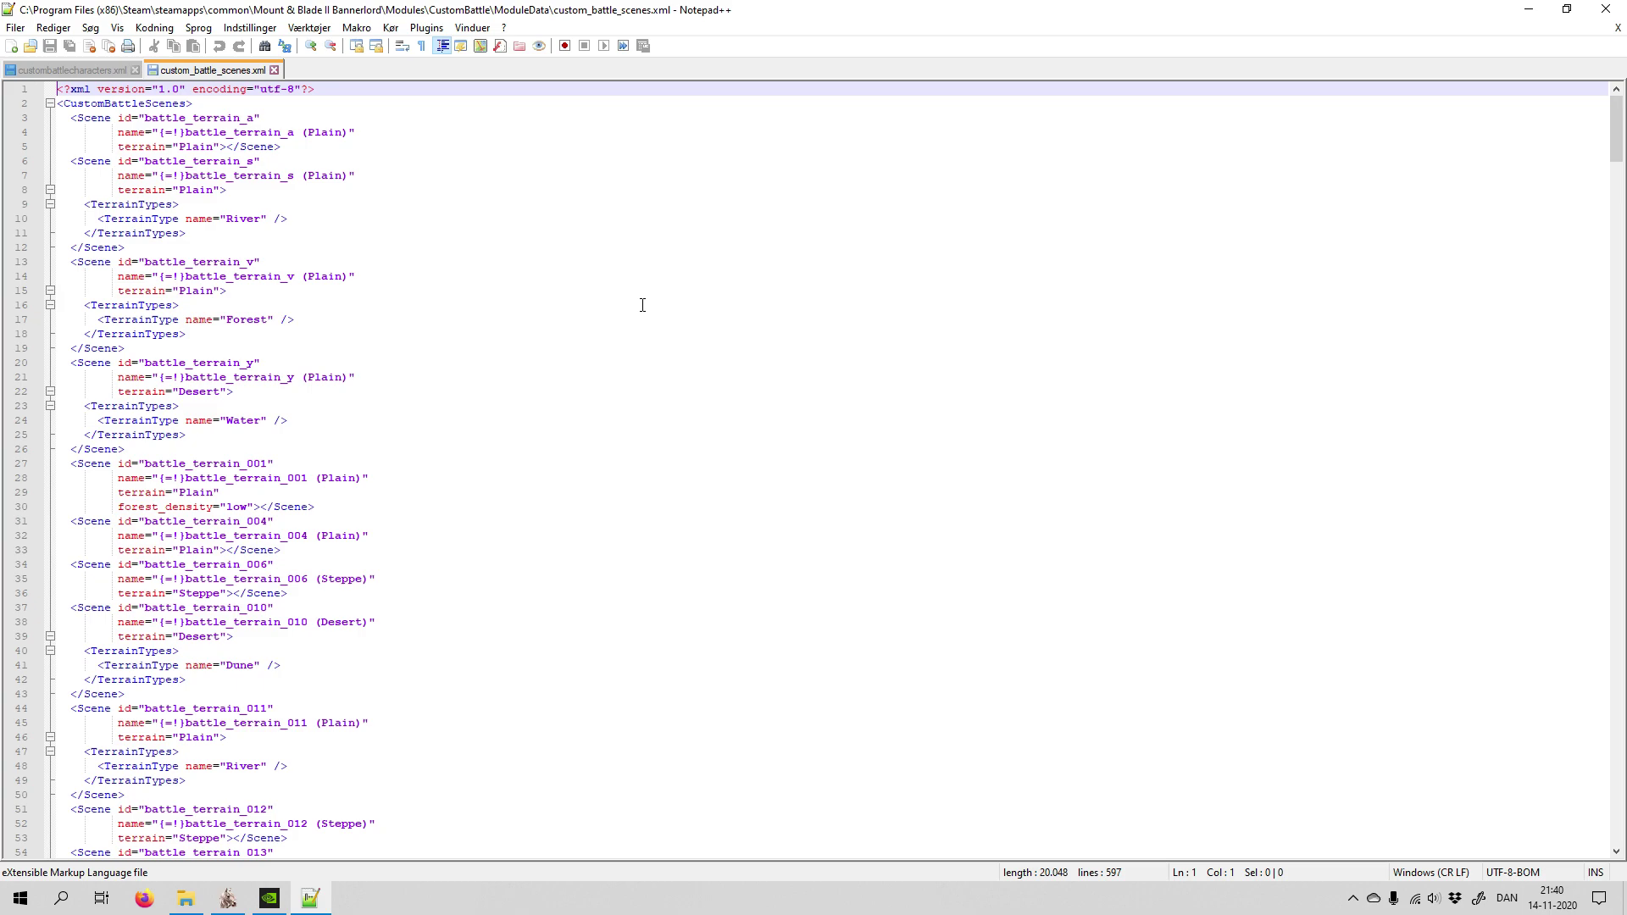